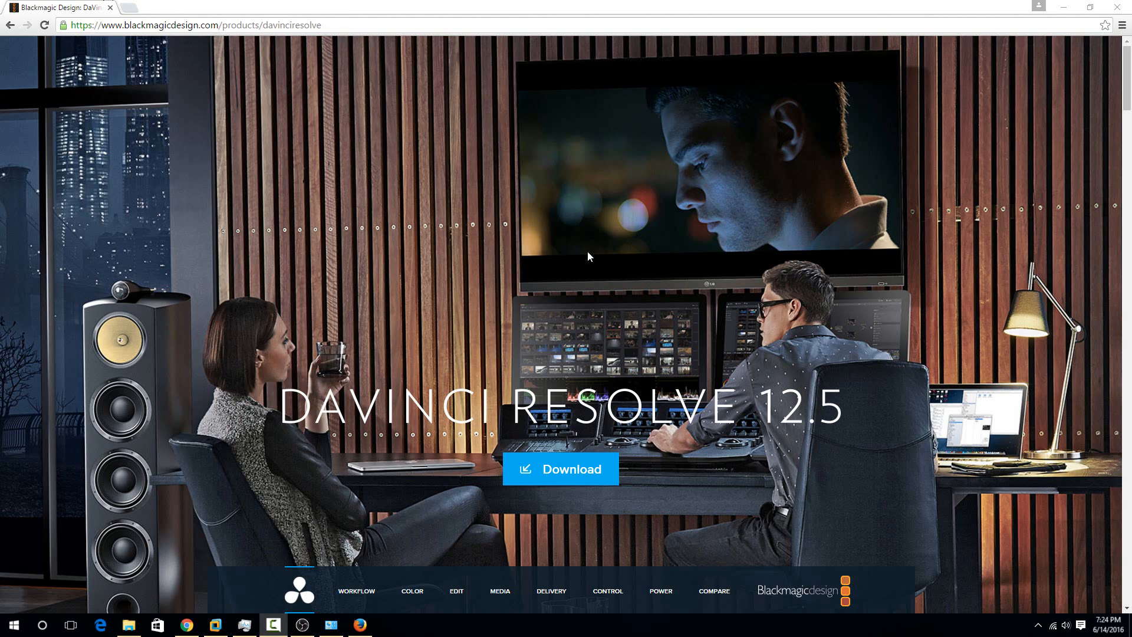
{"action": "scroll", "coordinate": [721, 467], "scroll_direction": "down", "scroll_amount": 10}
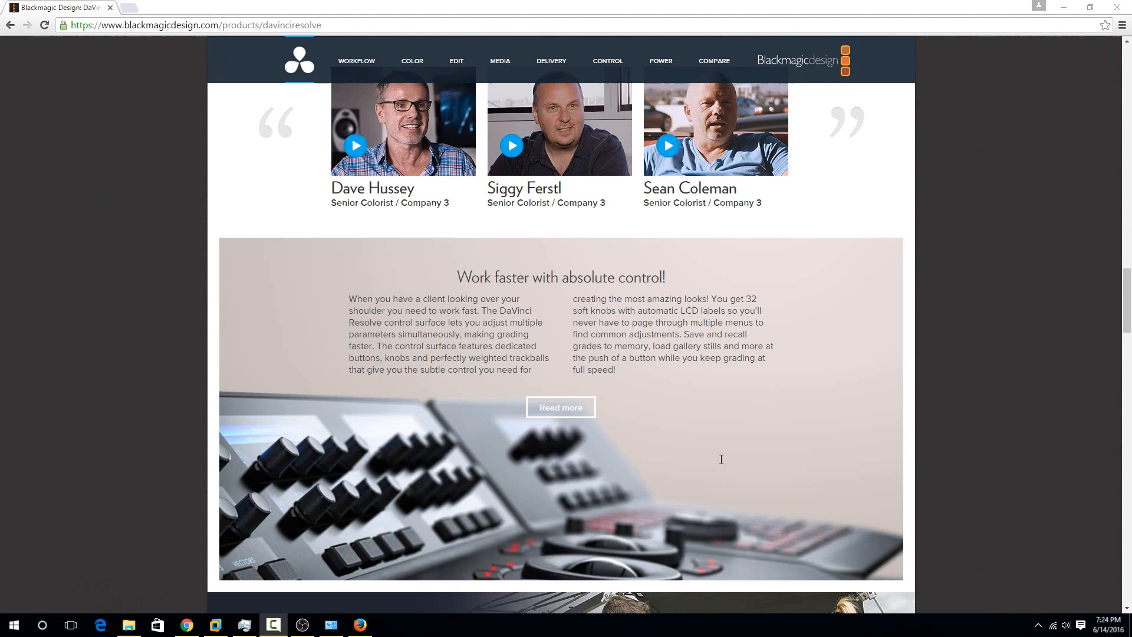
{"action": "scroll", "coordinate": [716, 453], "scroll_direction": "down", "scroll_amount": 5}
{"action": "scroll", "coordinate": [708, 448], "scroll_direction": "down", "scroll_amount": 5}
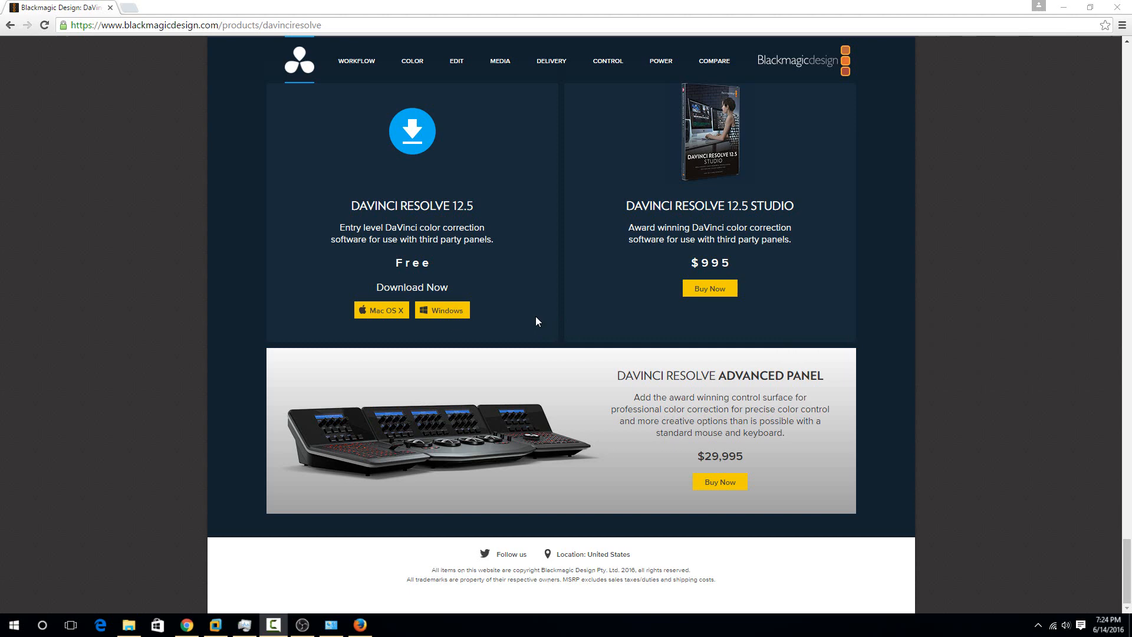
{"action": "left_click", "coordinate": [458, 316]}
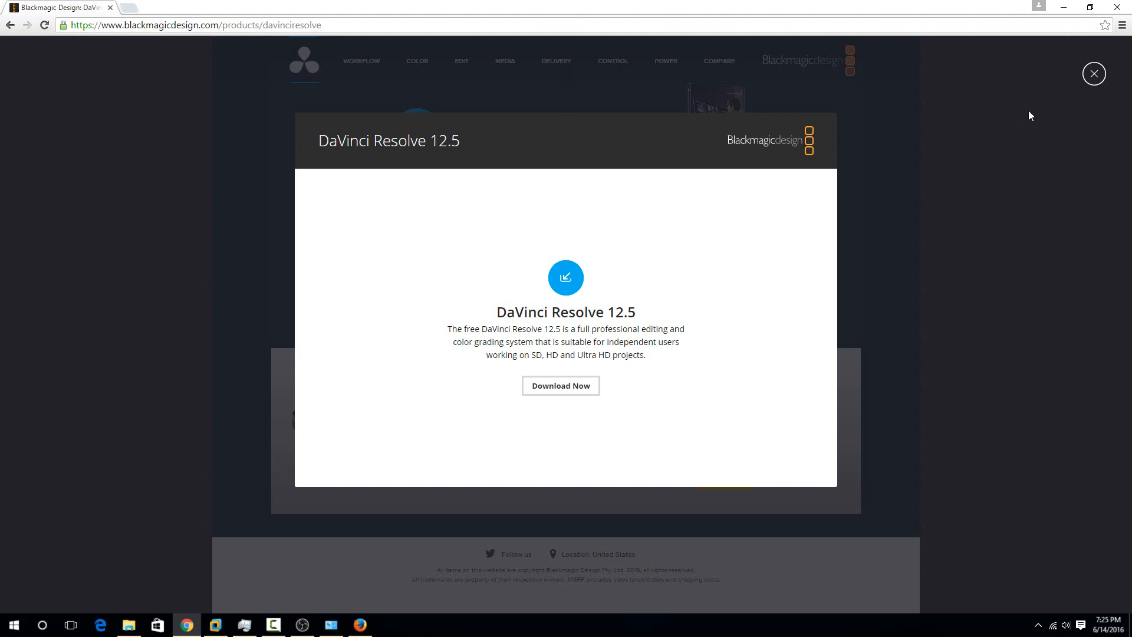
- Extract DaVinci_Resolve_12.3.2_Windows.zip in Downloads\Video Editor into its suggested folder and move that window aside
{"action": "left_click", "coordinate": [1094, 74]}
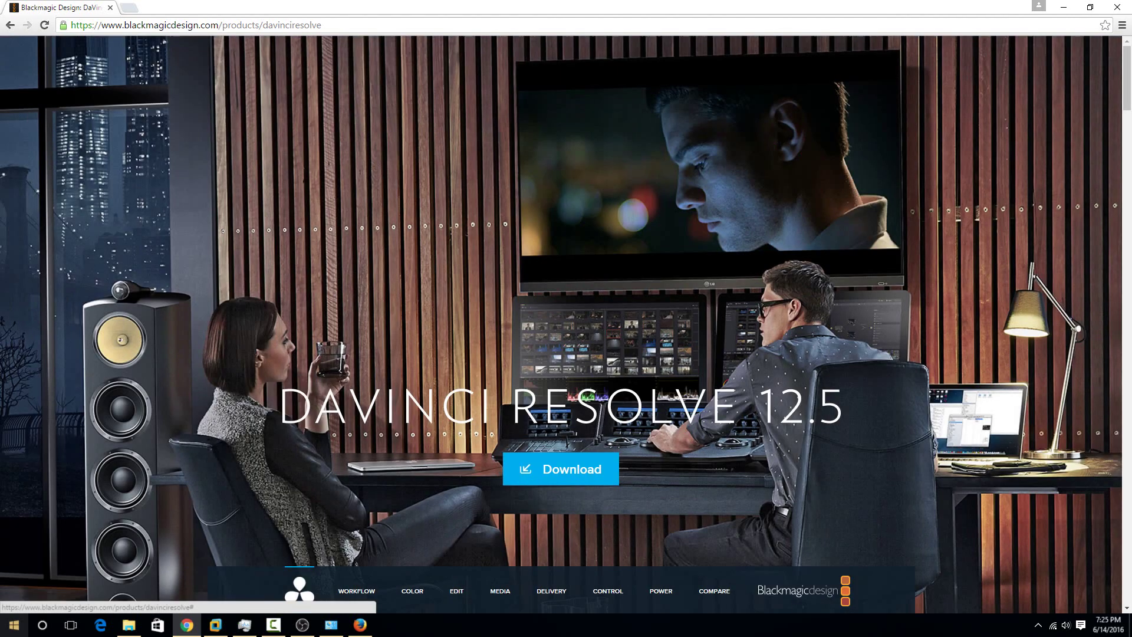
{"action": "left_click", "coordinate": [127, 625]}
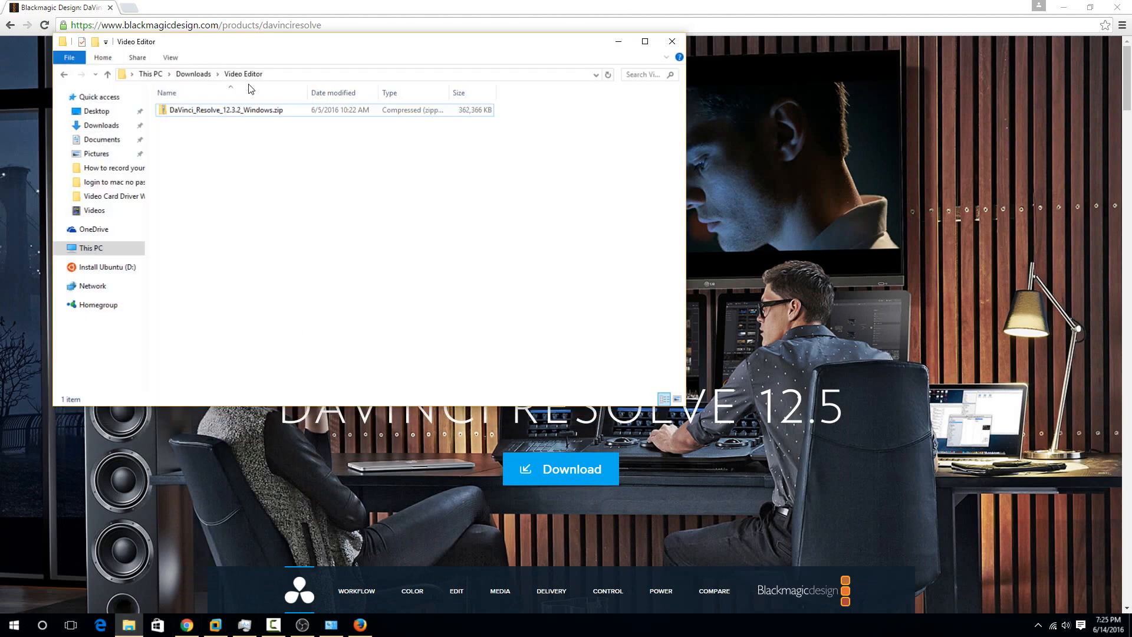
{"action": "left_click", "coordinate": [267, 108]}
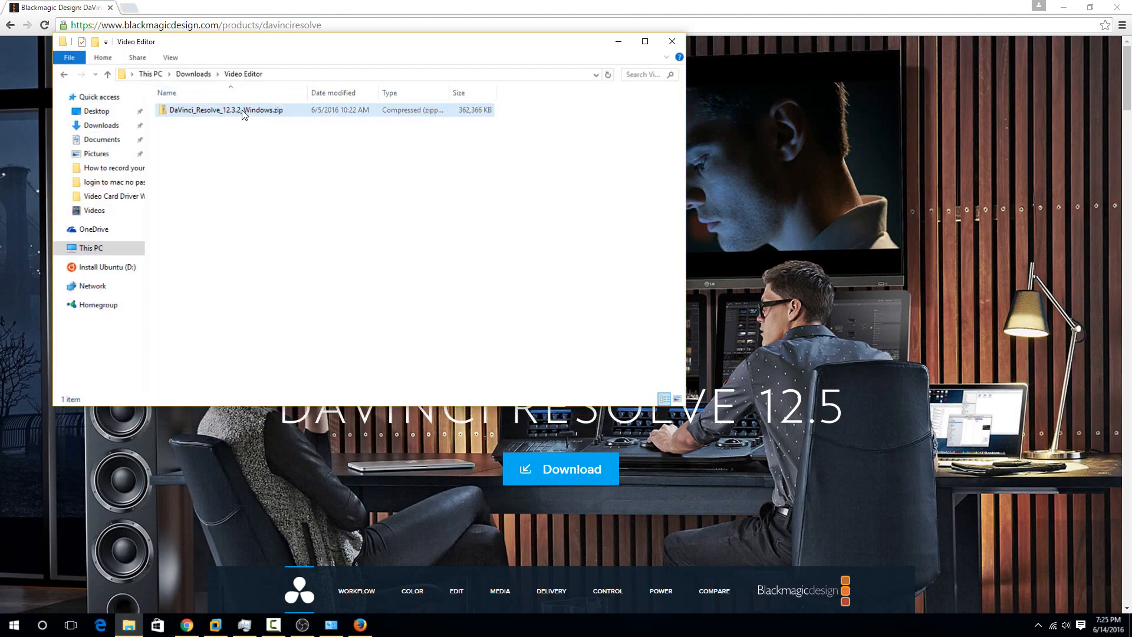
{"action": "right_click", "coordinate": [242, 112]}
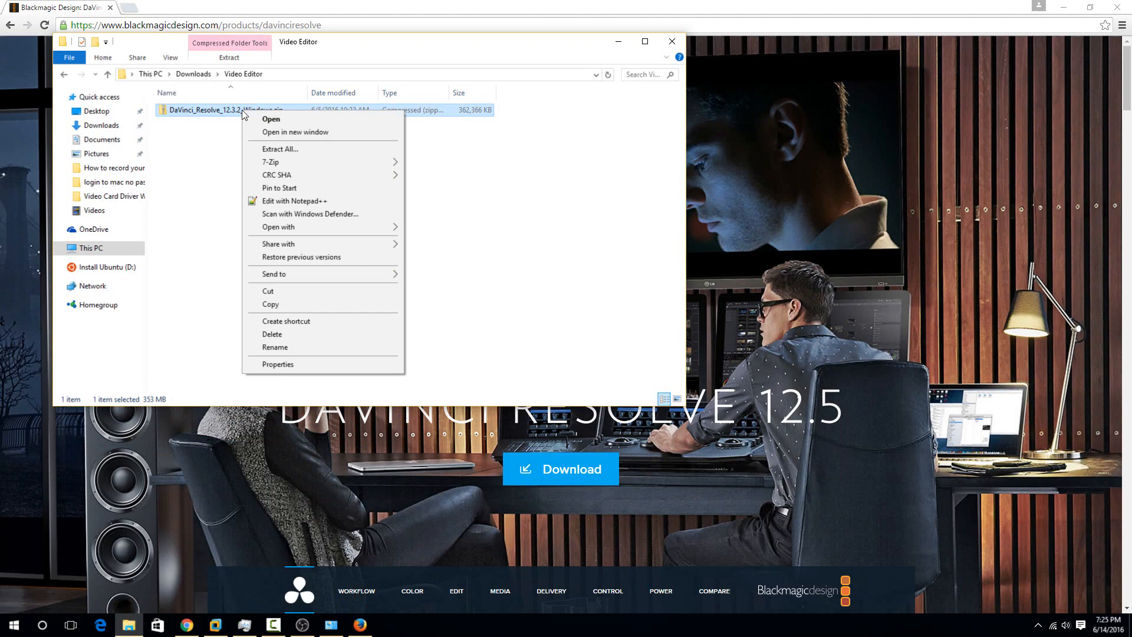
{"action": "left_click", "coordinate": [288, 149]}
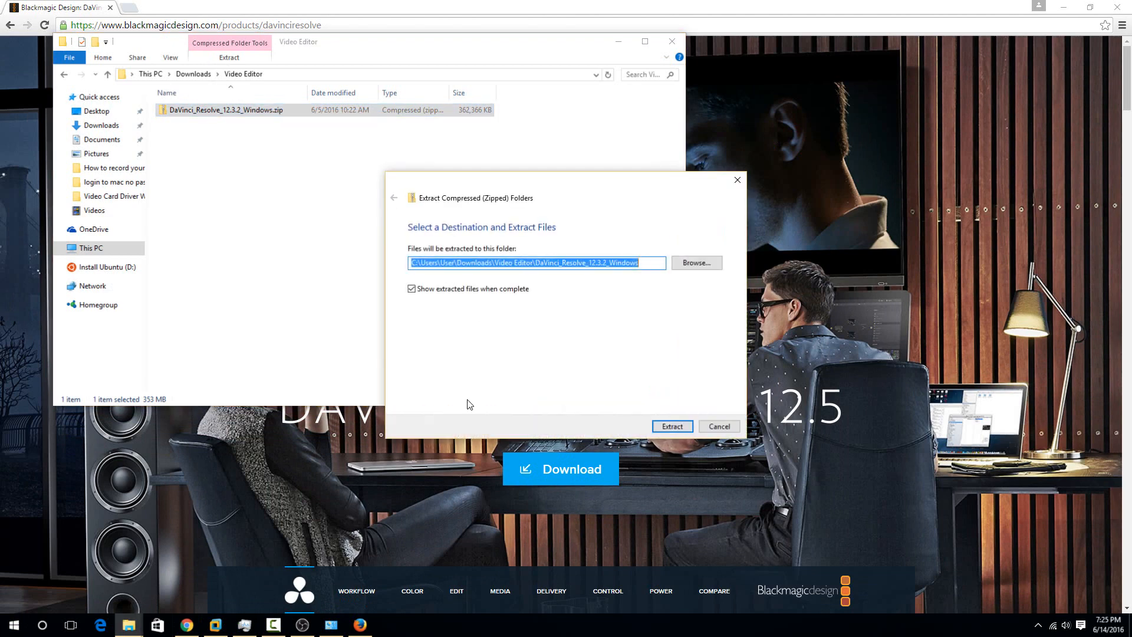
{"action": "left_click", "coordinate": [673, 425]}
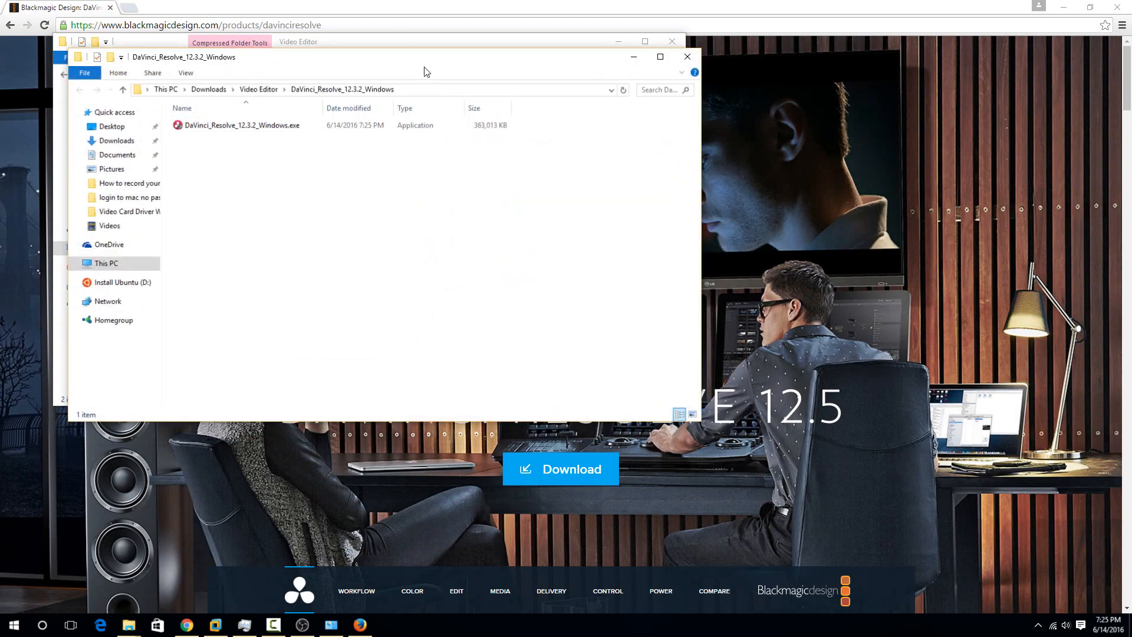
{"action": "left_click_drag", "start_coordinate": [422, 57], "coordinate": [889, 214]}
- Launch the installer exe, install required components, accept the license agreement and begin installing Resolve
{"action": "double_click", "coordinate": [724, 285]}
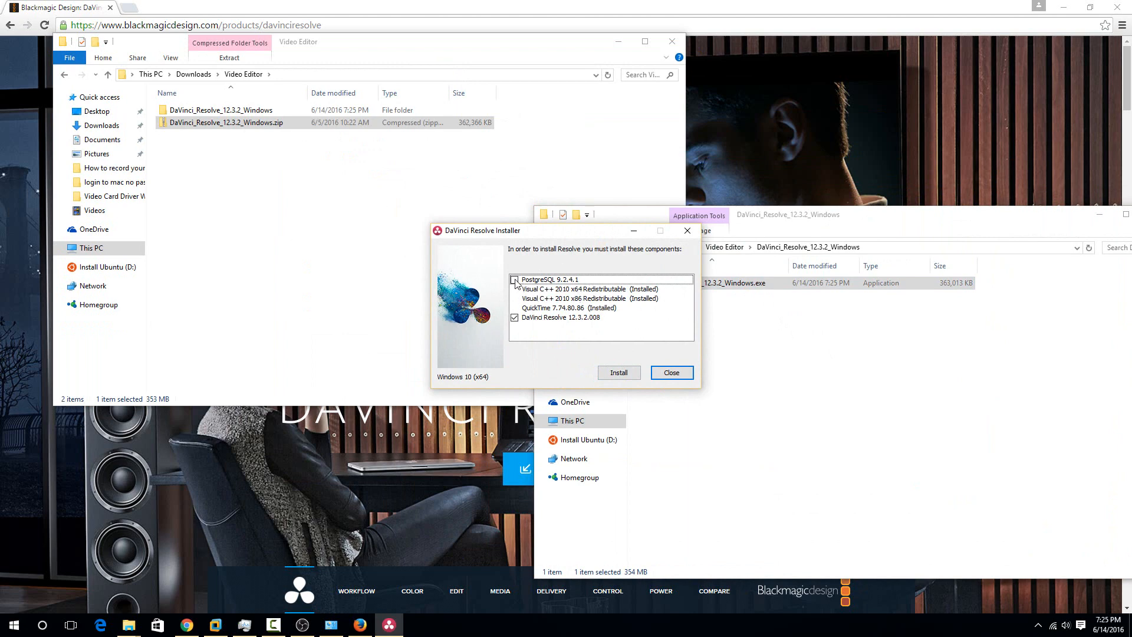
{"action": "left_click", "coordinate": [618, 372]}
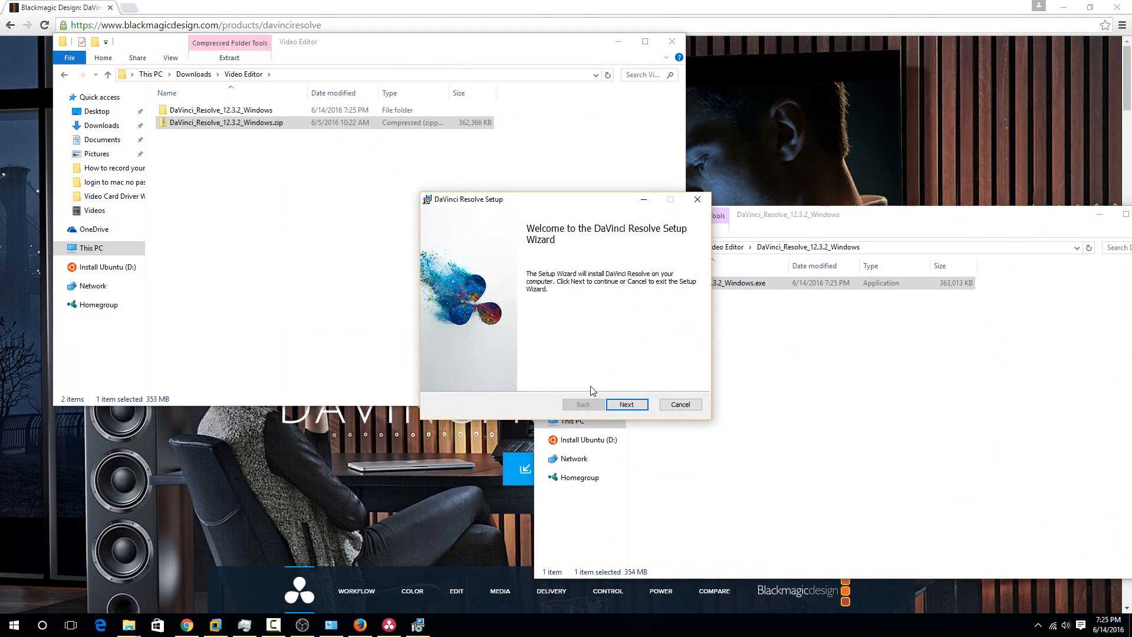
{"action": "left_click", "coordinate": [617, 404]}
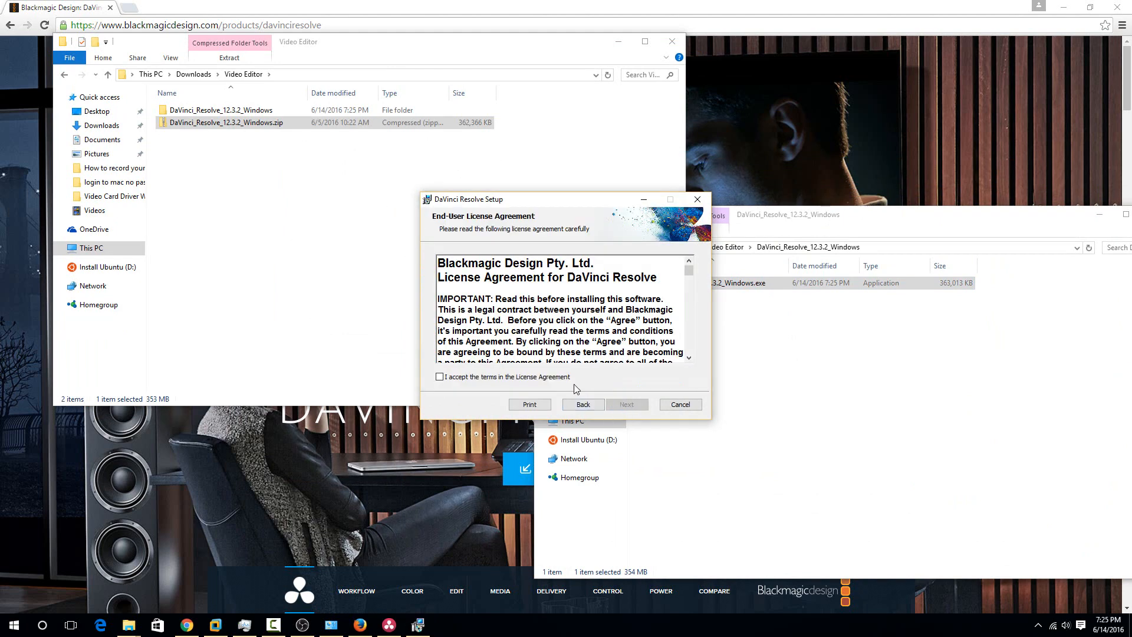
{"action": "left_click", "coordinate": [567, 378]}
{"action": "left_click", "coordinate": [640, 404]}
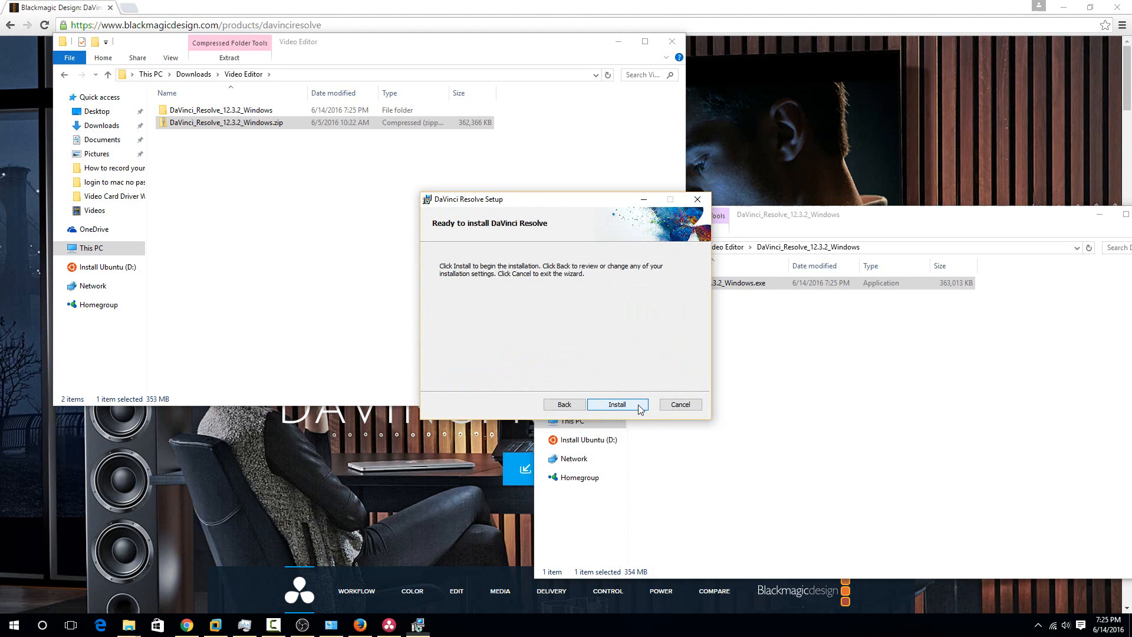
{"action": "left_click", "coordinate": [638, 404]}
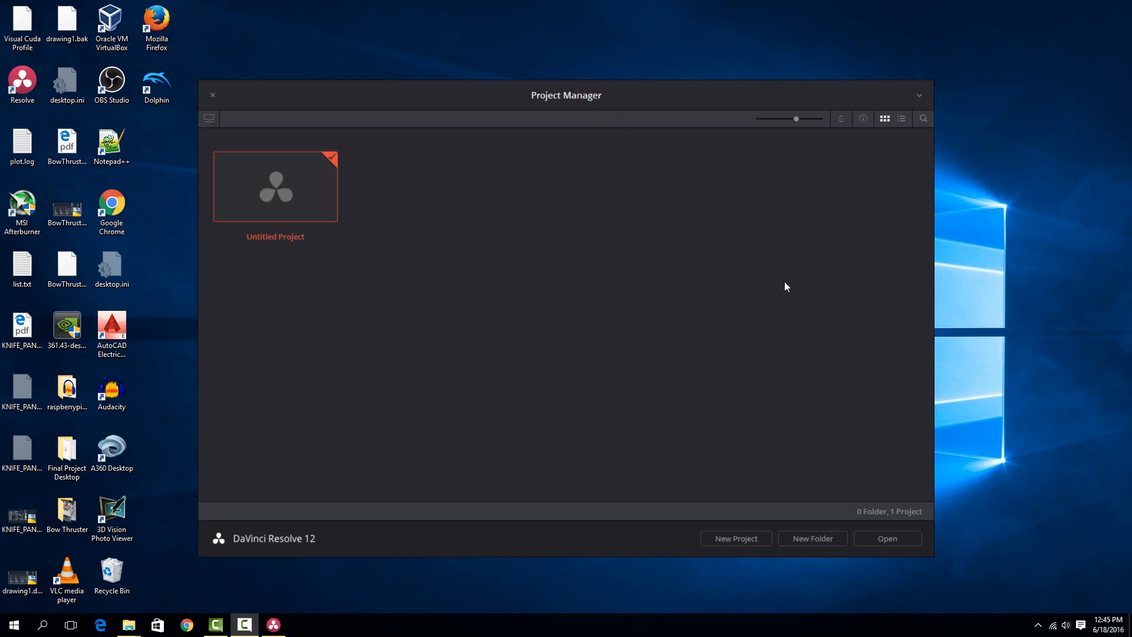
- Create a new project named test in Project Manager and open it
{"action": "left_click", "coordinate": [753, 541]}
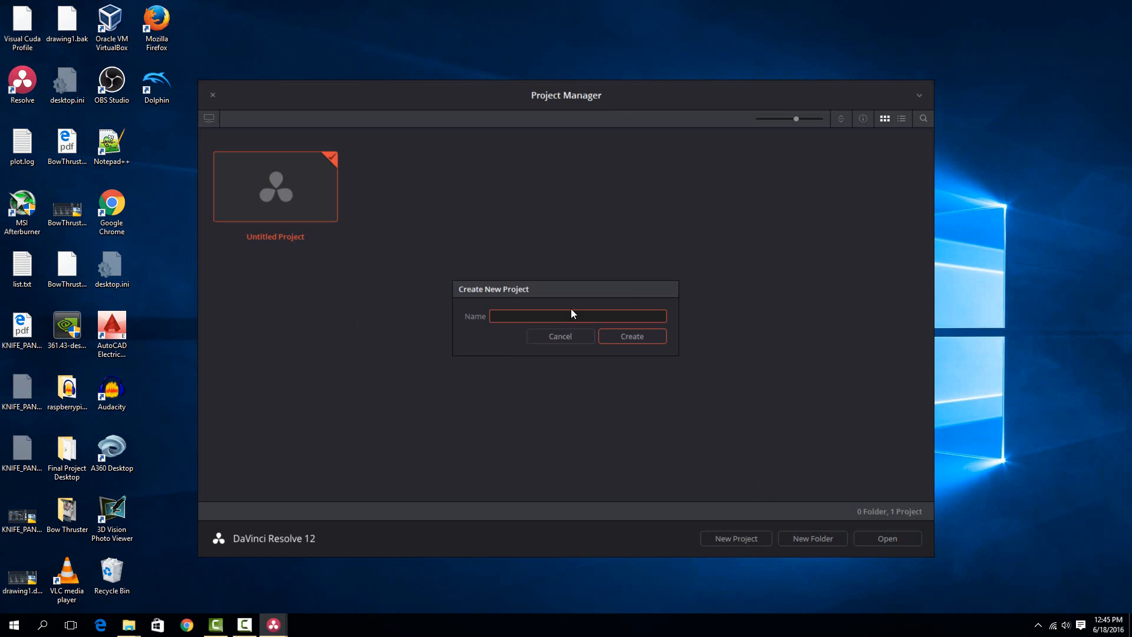
{"action": "type", "text": "test"}
{"action": "left_click", "coordinate": [617, 340]}
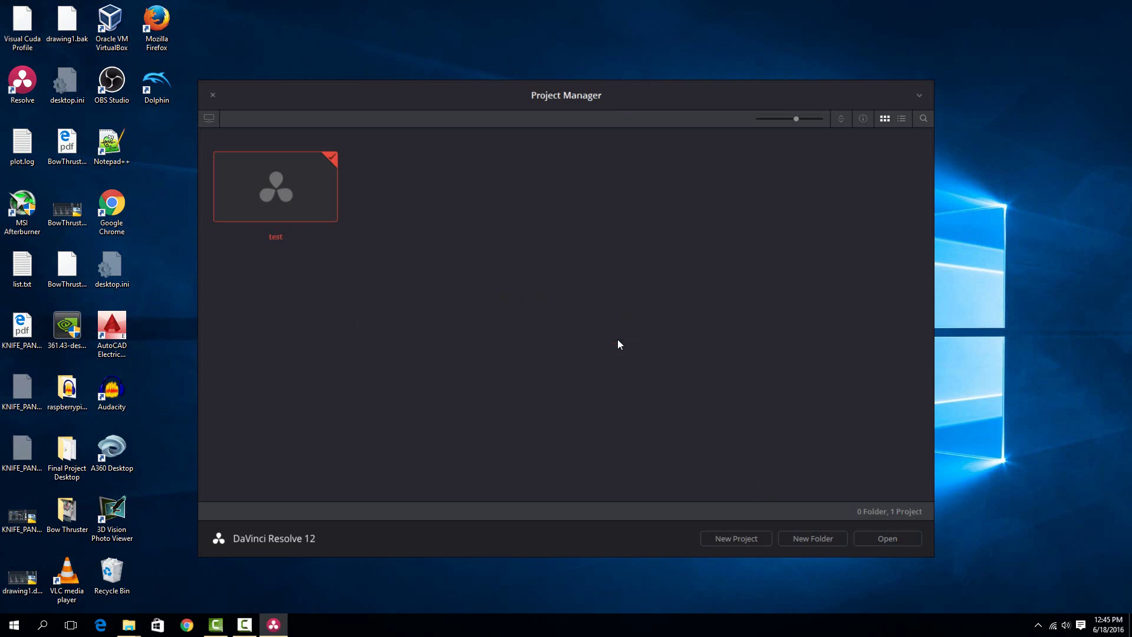
{"action": "double_click", "coordinate": [309, 189]}
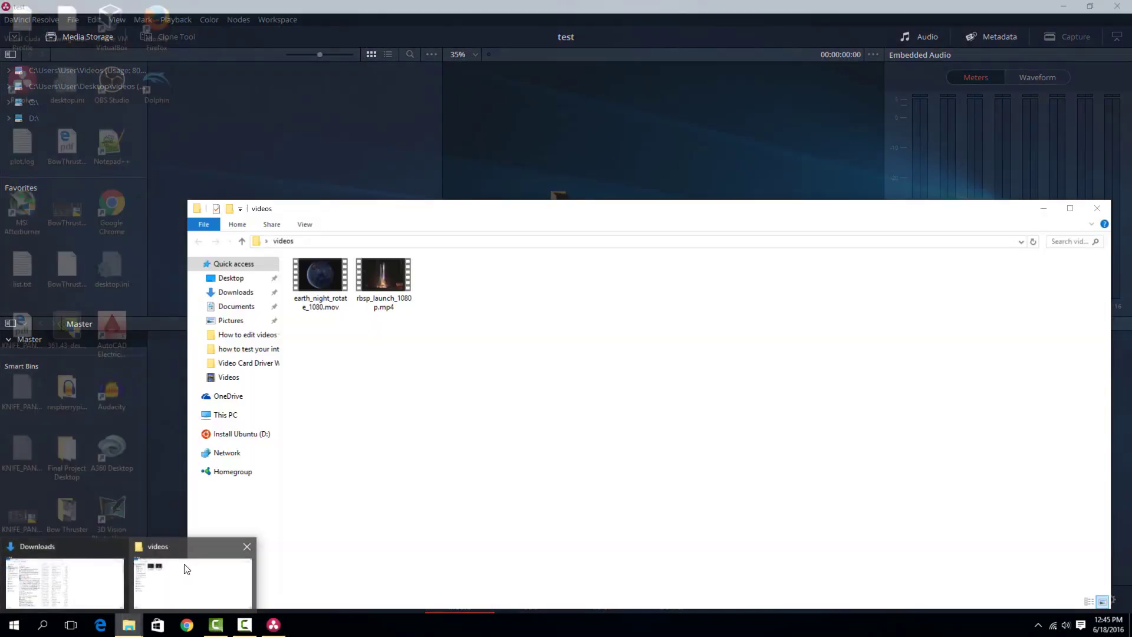
{"action": "mouse_move", "coordinate": [129, 624]}
{"action": "left_click", "coordinate": [186, 570]}
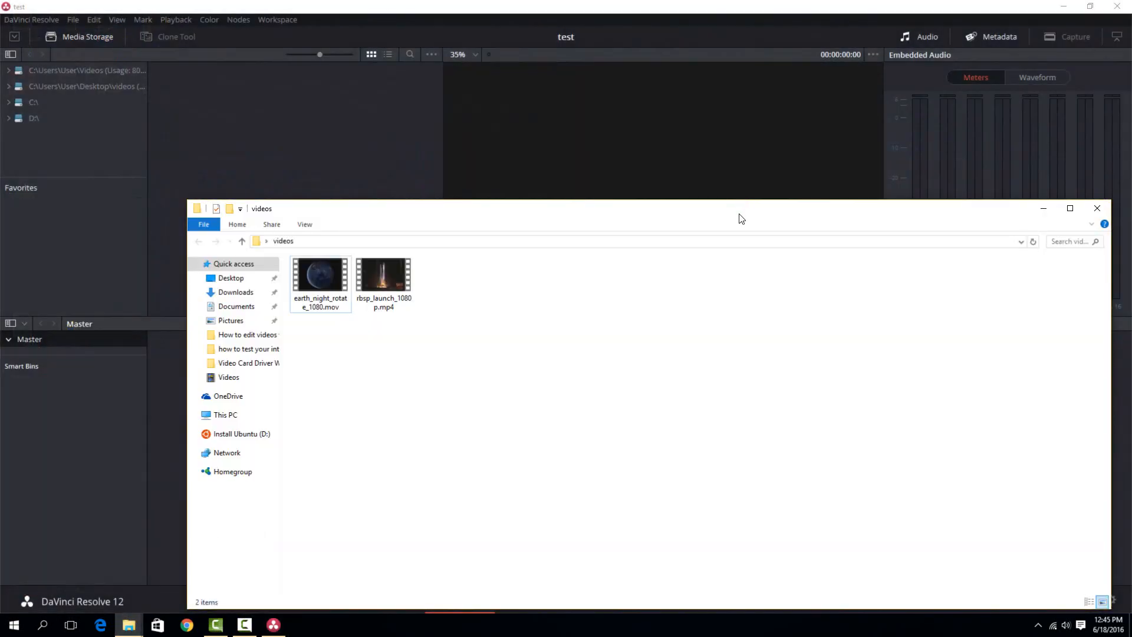
{"action": "left_click_drag", "start_coordinate": [741, 211], "coordinate": [753, 97]}
{"action": "left_click", "coordinate": [348, 194]}
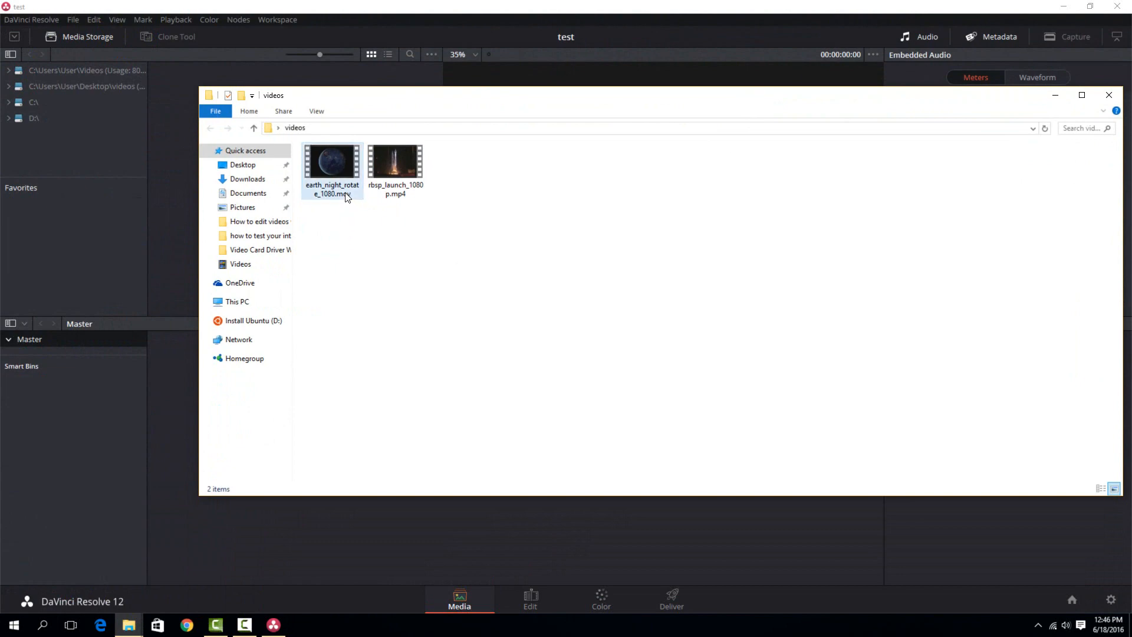
{"action": "left_click", "coordinate": [421, 197]}
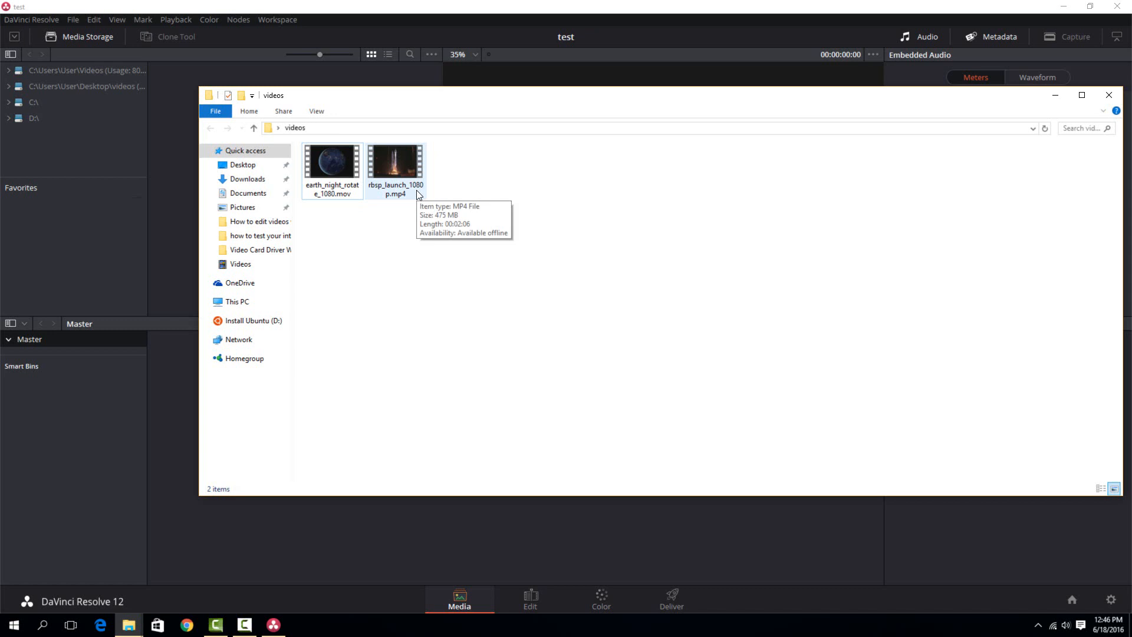
{"action": "left_click", "coordinate": [525, 6]}
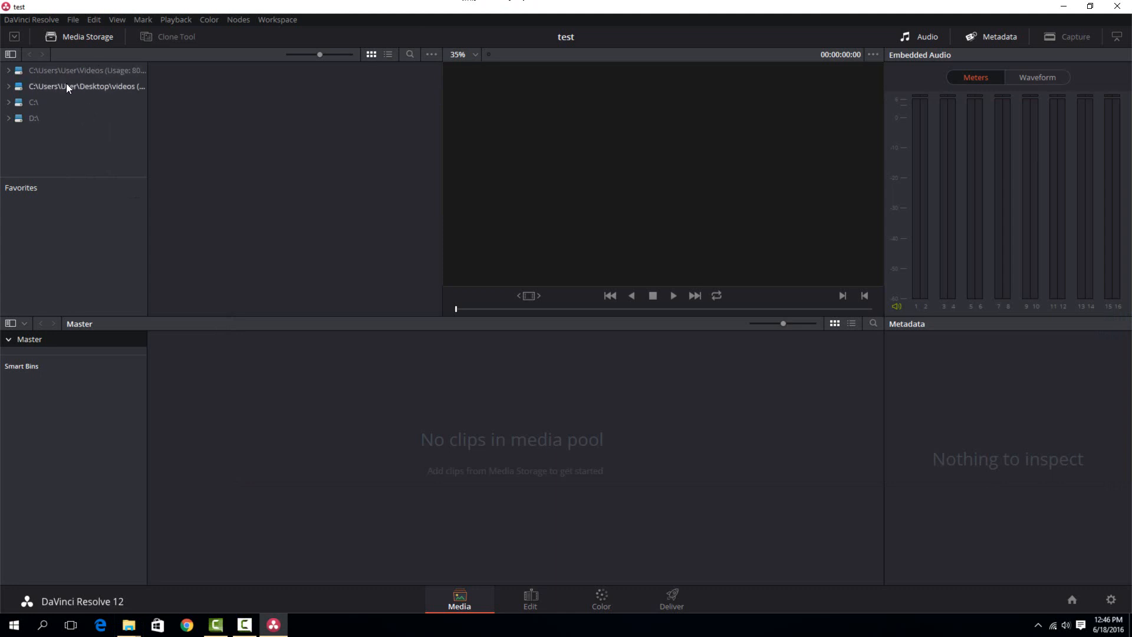
- Add the earth-at-night clip from Desktop\videos to the media pool, matching the timeline frame rate to it
{"action": "left_click", "coordinate": [109, 86]}
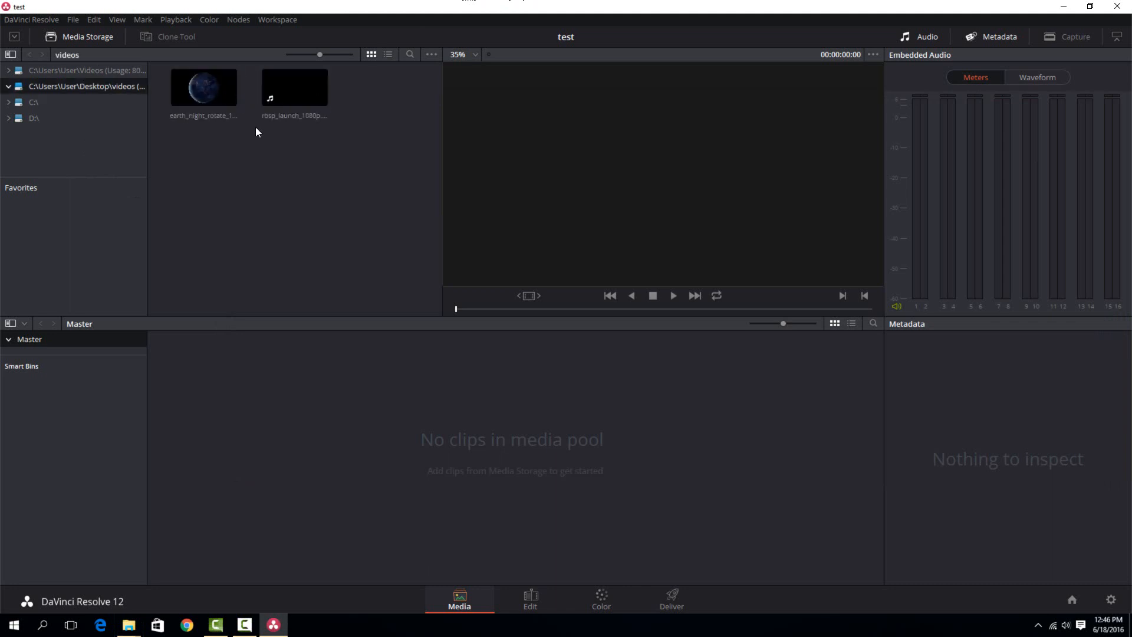
{"action": "left_click", "coordinate": [181, 87]}
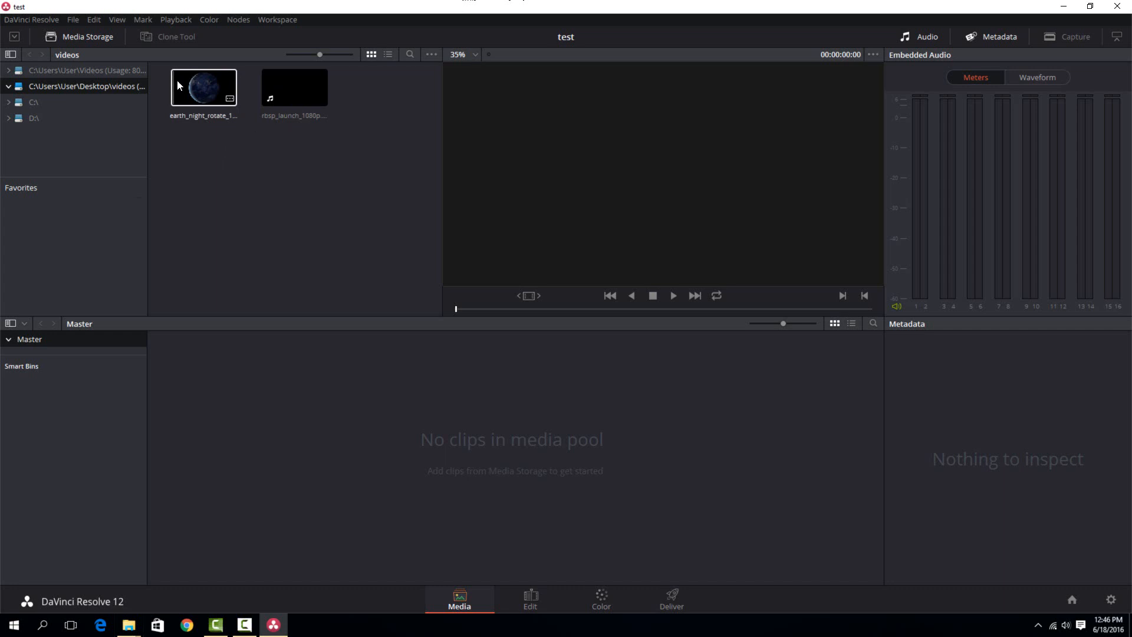
{"action": "right_click", "coordinate": [208, 82]}
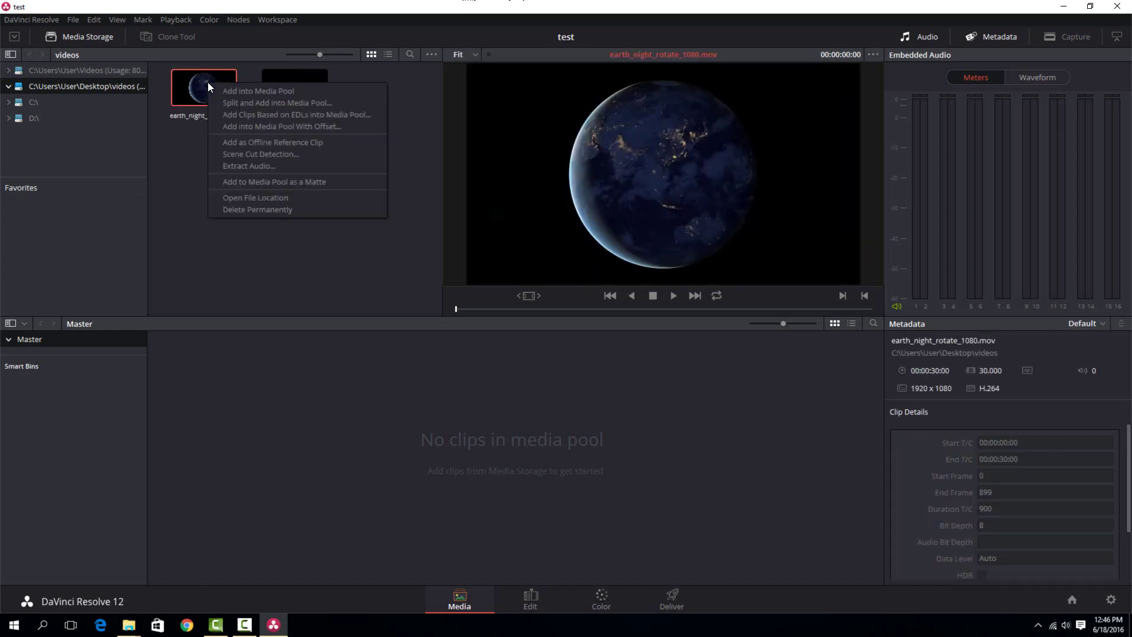
{"action": "left_click", "coordinate": [245, 89]}
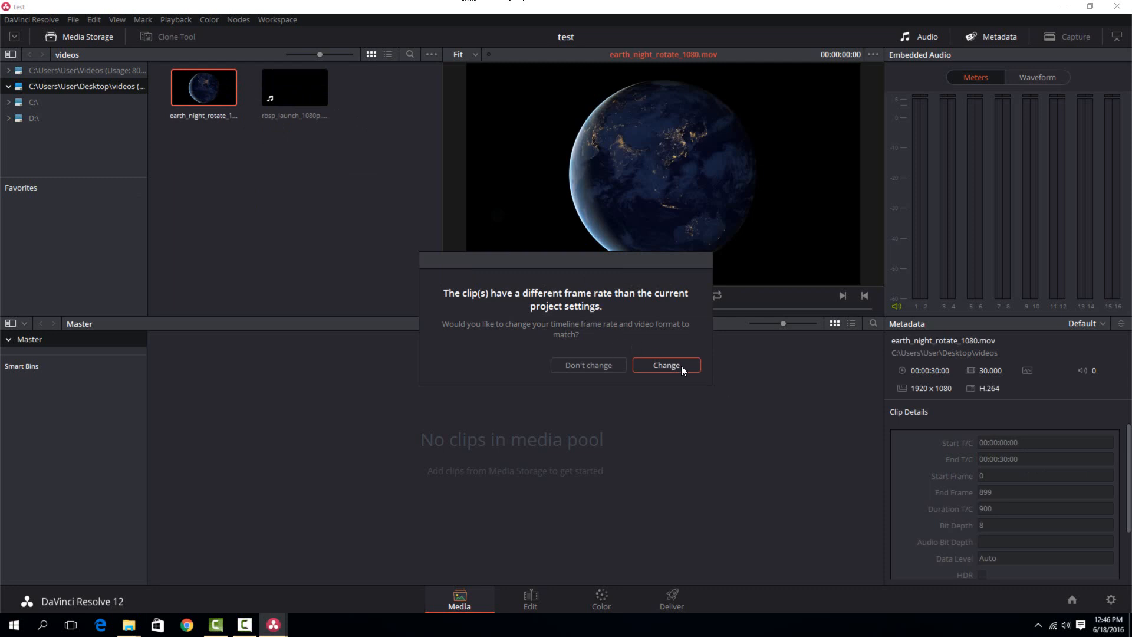
{"action": "left_click", "coordinate": [666, 366]}
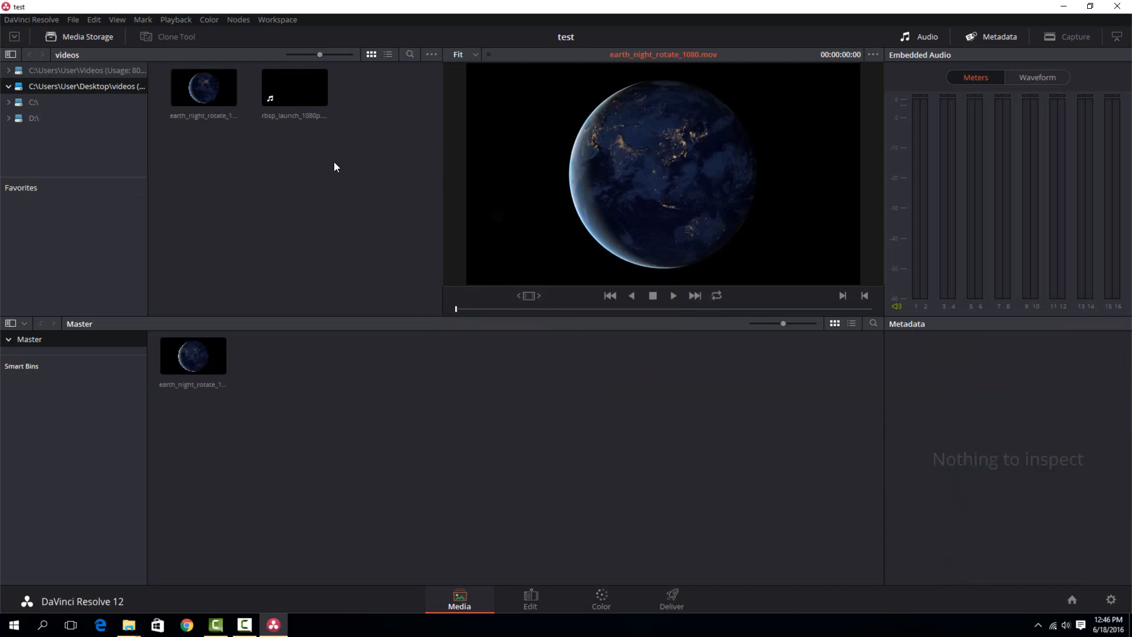
- Add the rocket-launch clip to the media pool and switch to the Edit page
{"action": "right_click", "coordinate": [304, 85]}
{"action": "left_click", "coordinate": [355, 95]}
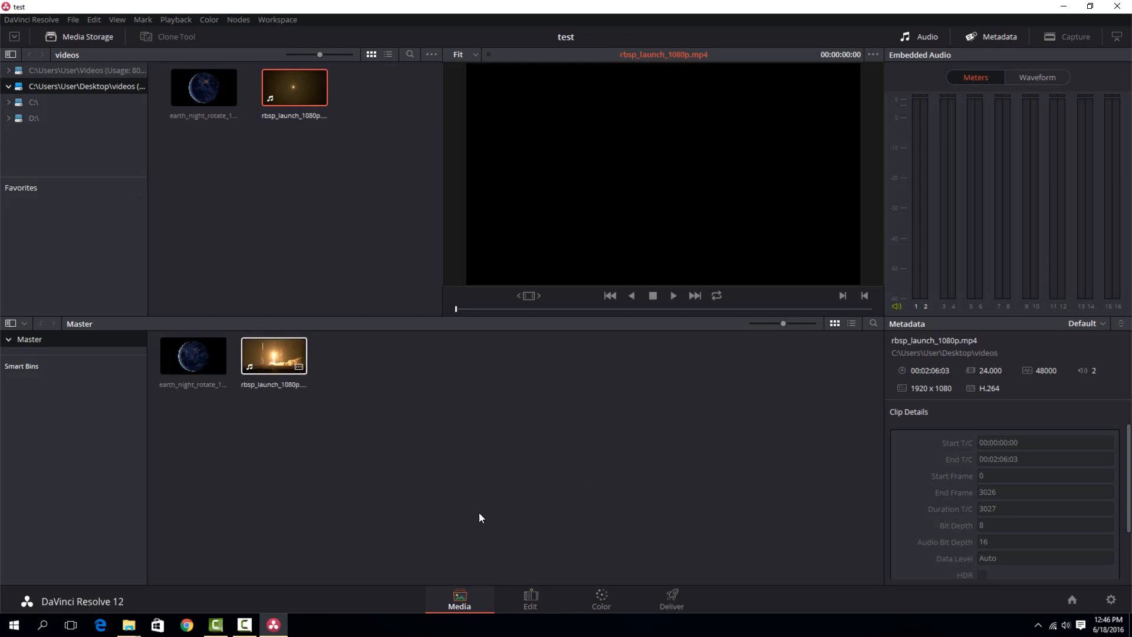
{"action": "left_click", "coordinate": [531, 599]}
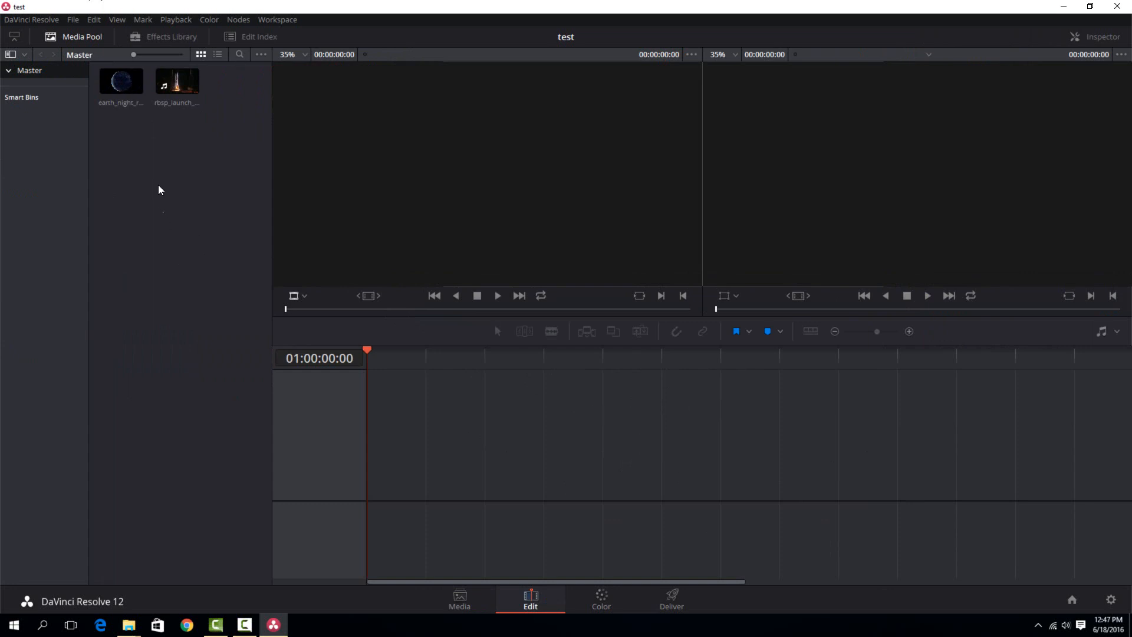
- Place the earth-at-night clip at the timeline start and the rocket launch clip right after it on V1
{"action": "left_click_drag", "start_coordinate": [122, 74], "coordinate": [421, 452]}
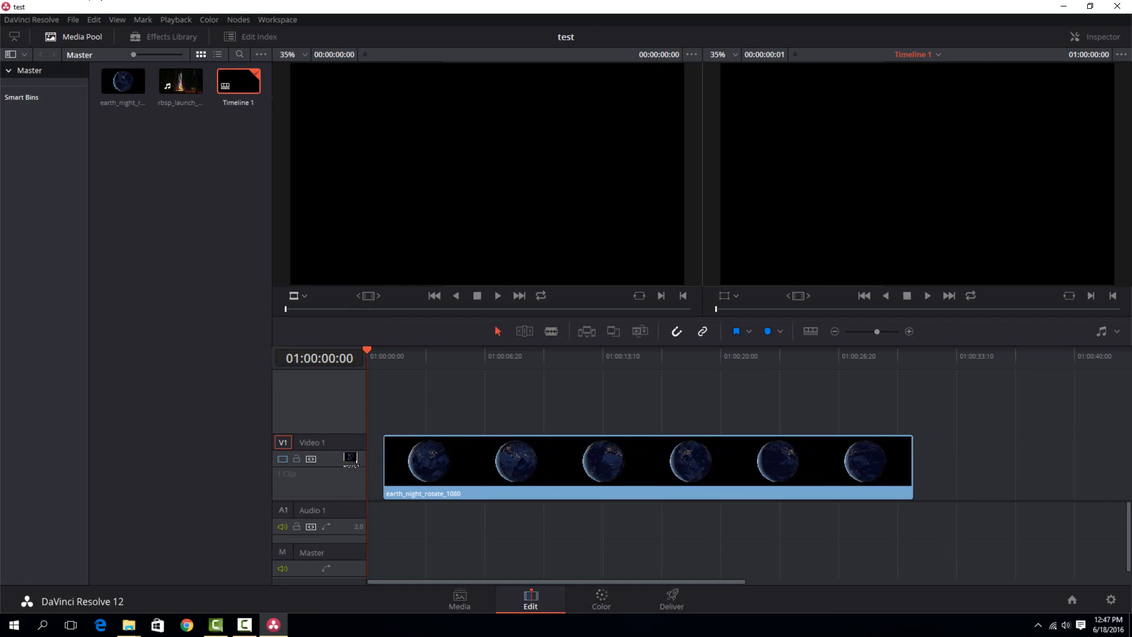
{"action": "left_click_drag", "start_coordinate": [421, 452], "coordinate": [328, 458]}
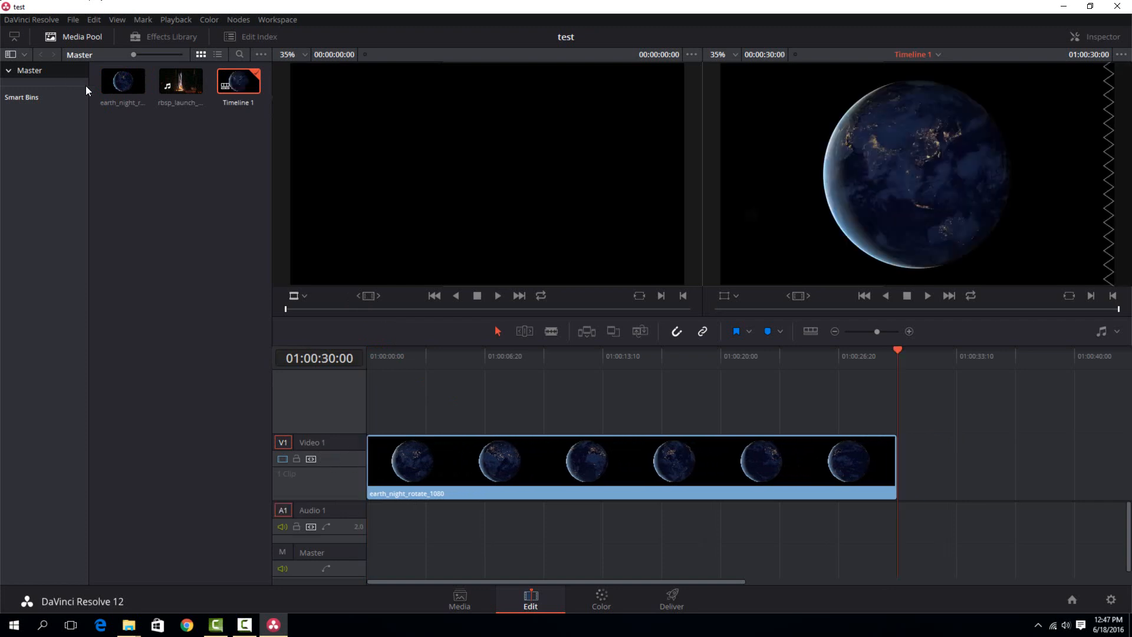
{"action": "left_click_drag", "start_coordinate": [175, 86], "coordinate": [894, 470]}
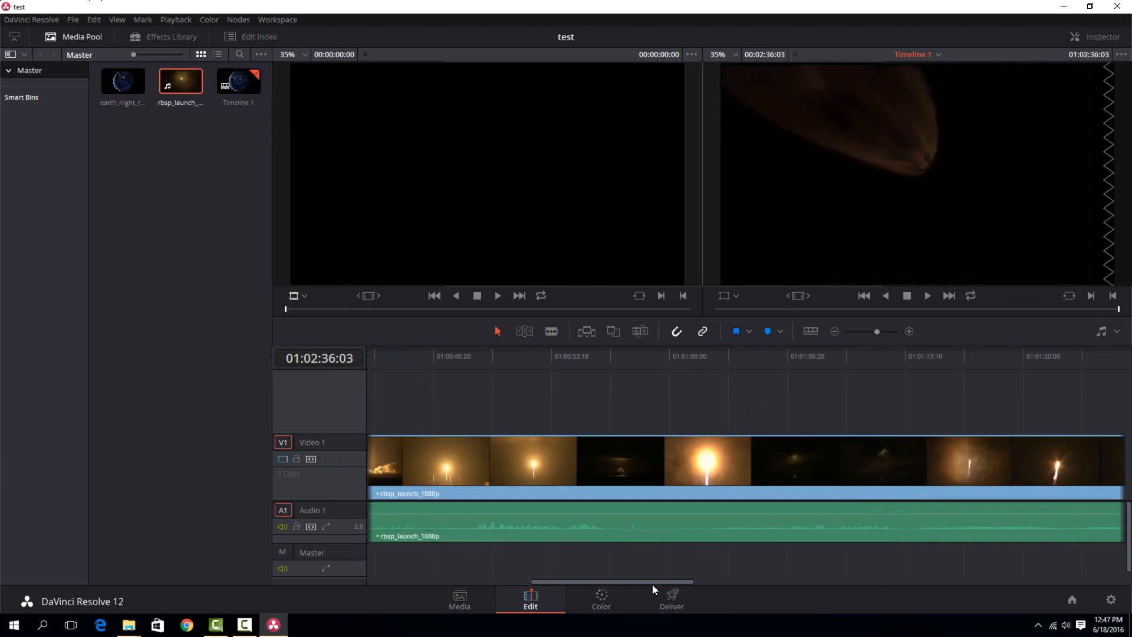
{"action": "left_click_drag", "start_coordinate": [652, 585], "coordinate": [341, 548]}
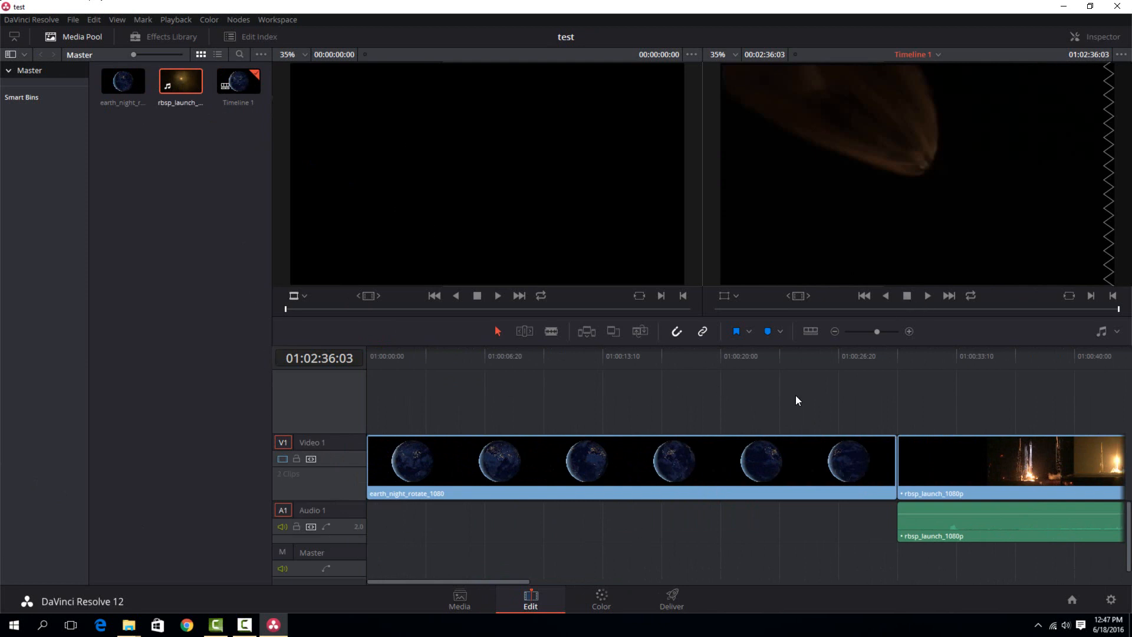
- Scrub and play the timeline to review the end of the Earth clip into the rocket launch
{"action": "left_click", "coordinate": [987, 354]}
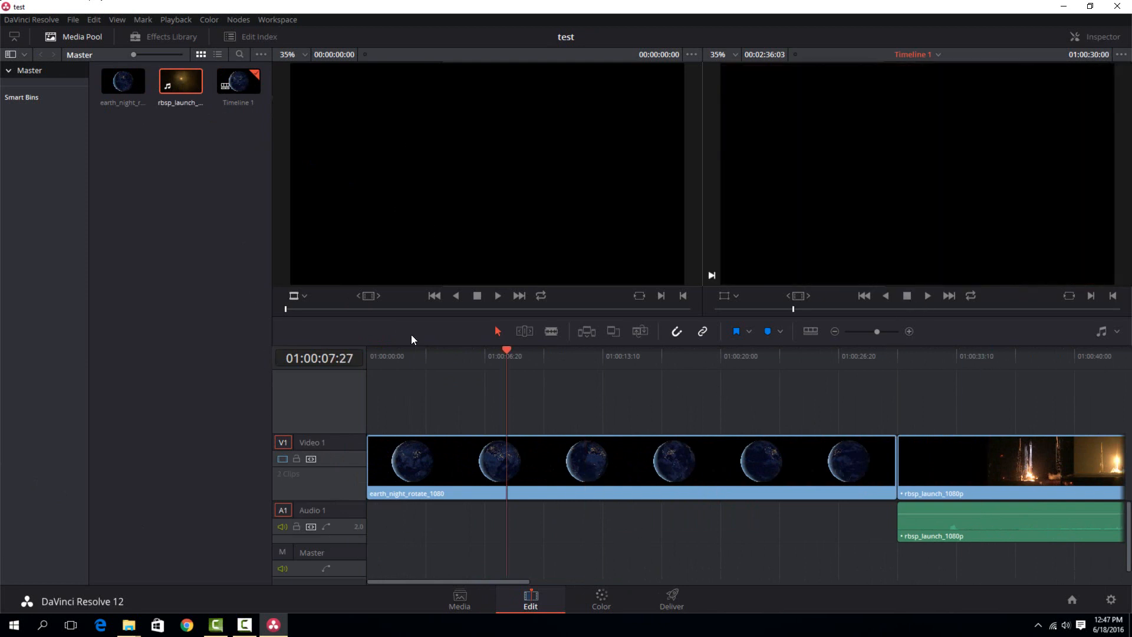
{"action": "left_click_drag", "start_coordinate": [987, 353], "coordinate": [301, 333]}
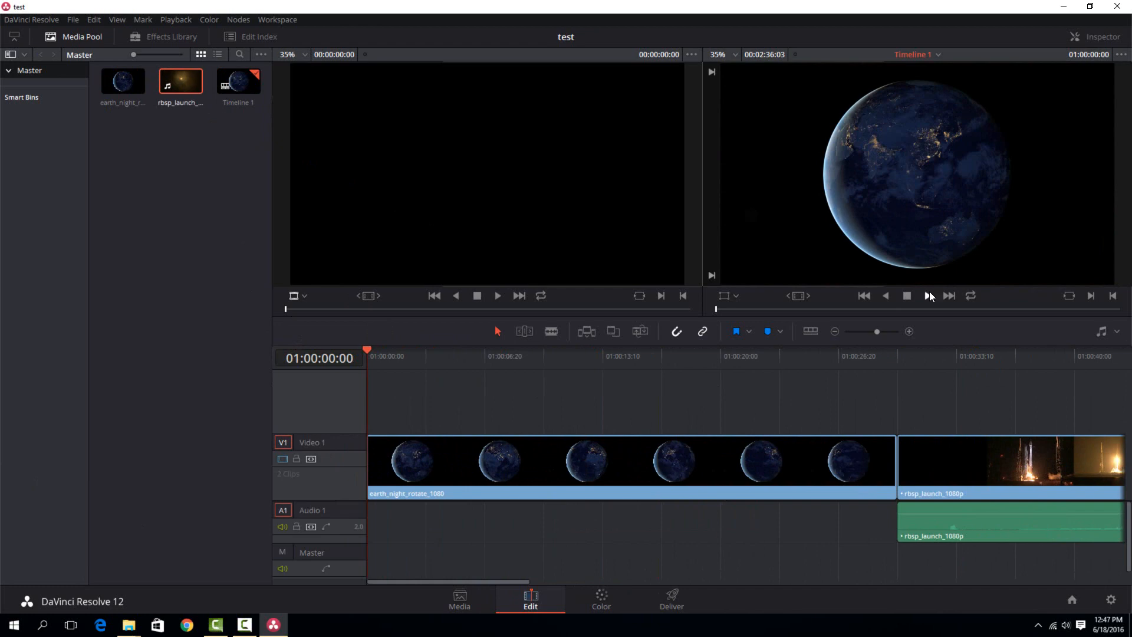
{"action": "left_click", "coordinate": [930, 295]}
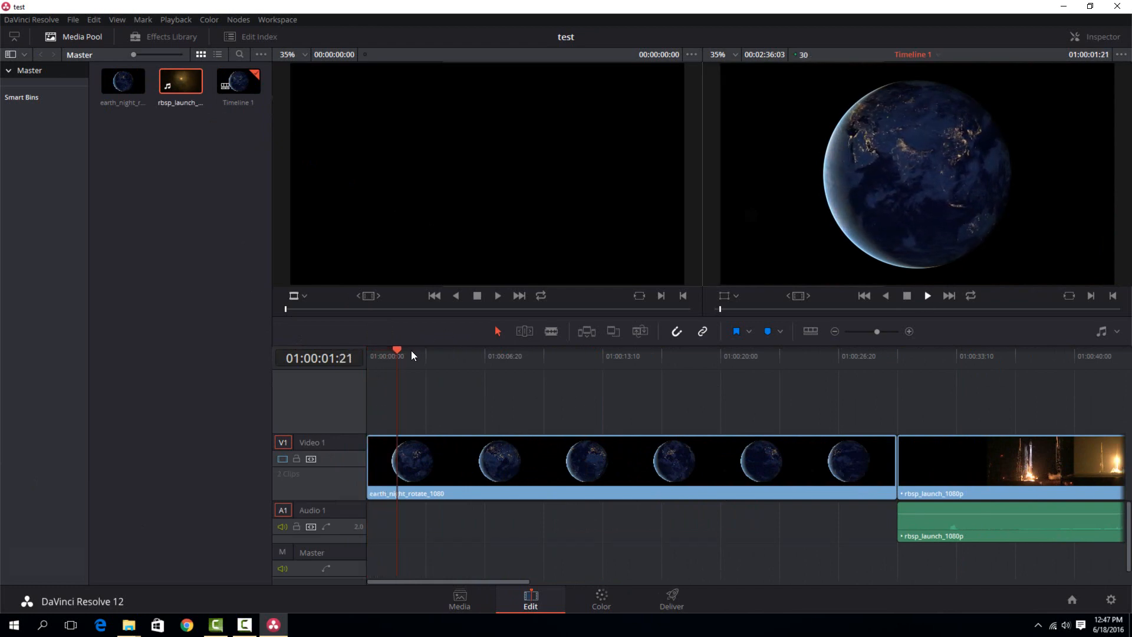
{"action": "left_click_drag", "start_coordinate": [410, 349], "coordinate": [879, 435]}
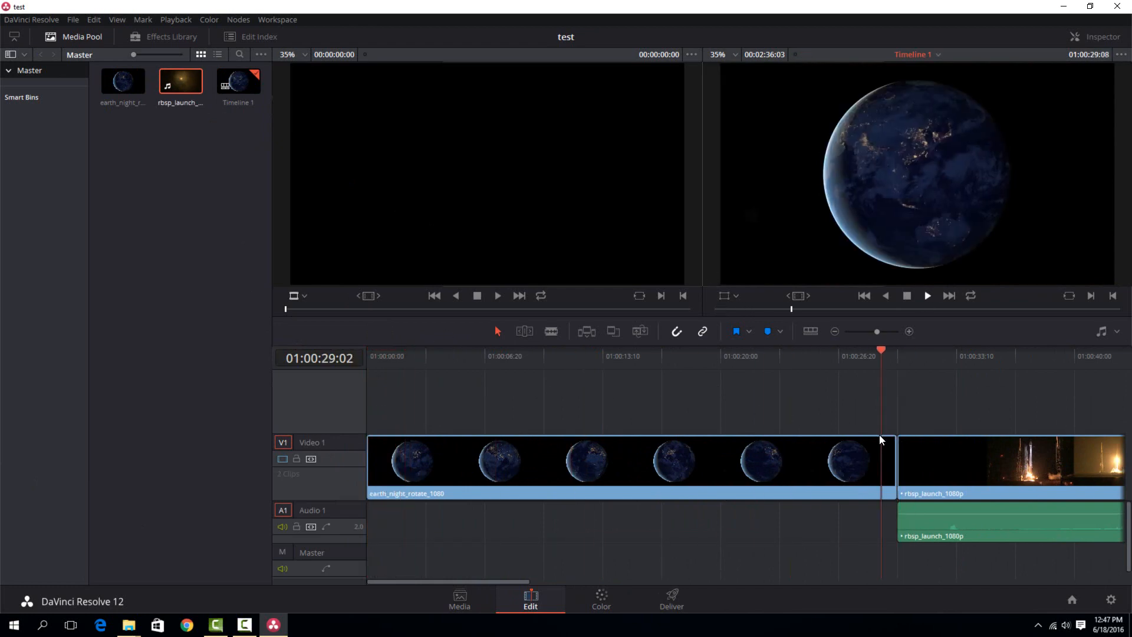
{"action": "left_click", "coordinate": [927, 295]}
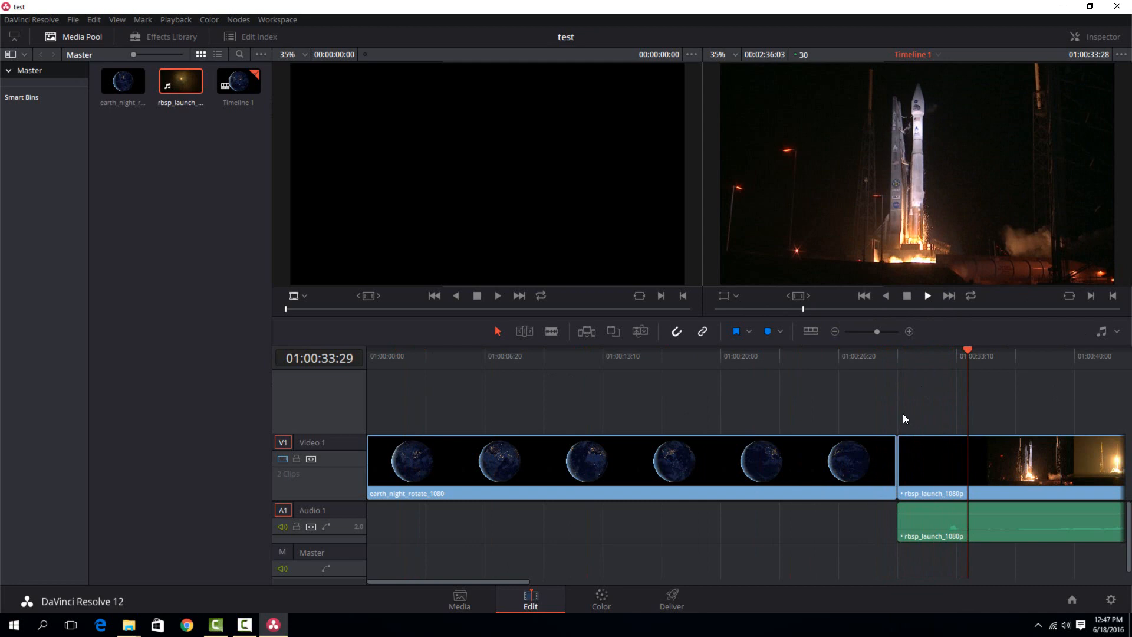
{"action": "left_click", "coordinate": [906, 297]}
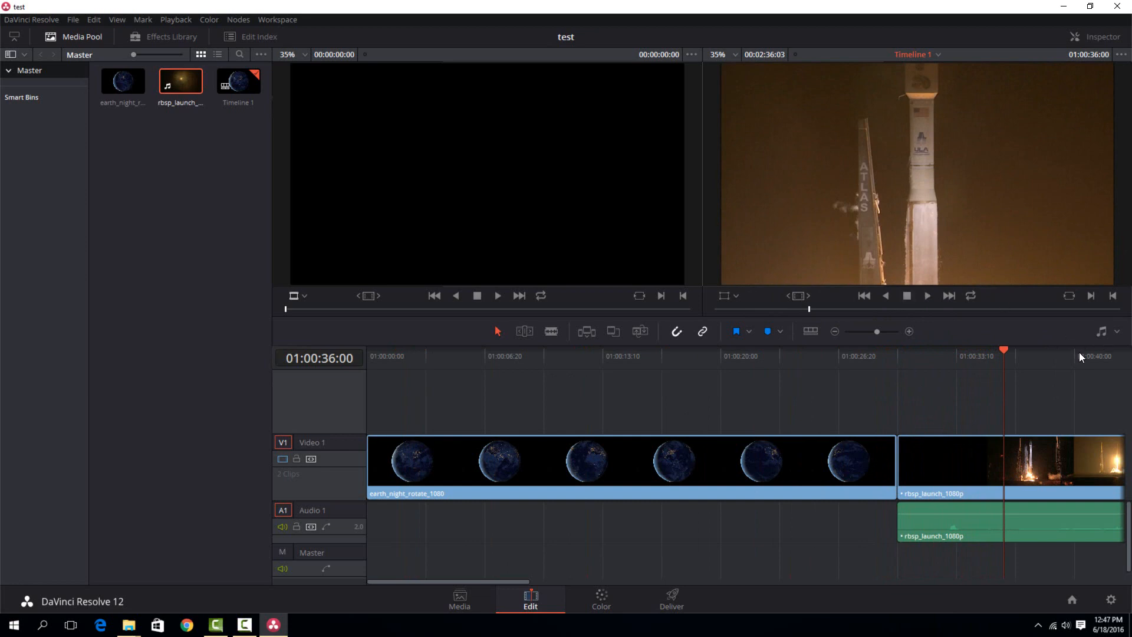
{"action": "left_click", "coordinate": [1006, 349]}
- Scrub back through the Earth clip and park the playhead at 01:00:21:22 as the cut point
{"action": "left_click_drag", "start_coordinate": [1005, 351], "coordinate": [715, 479]}
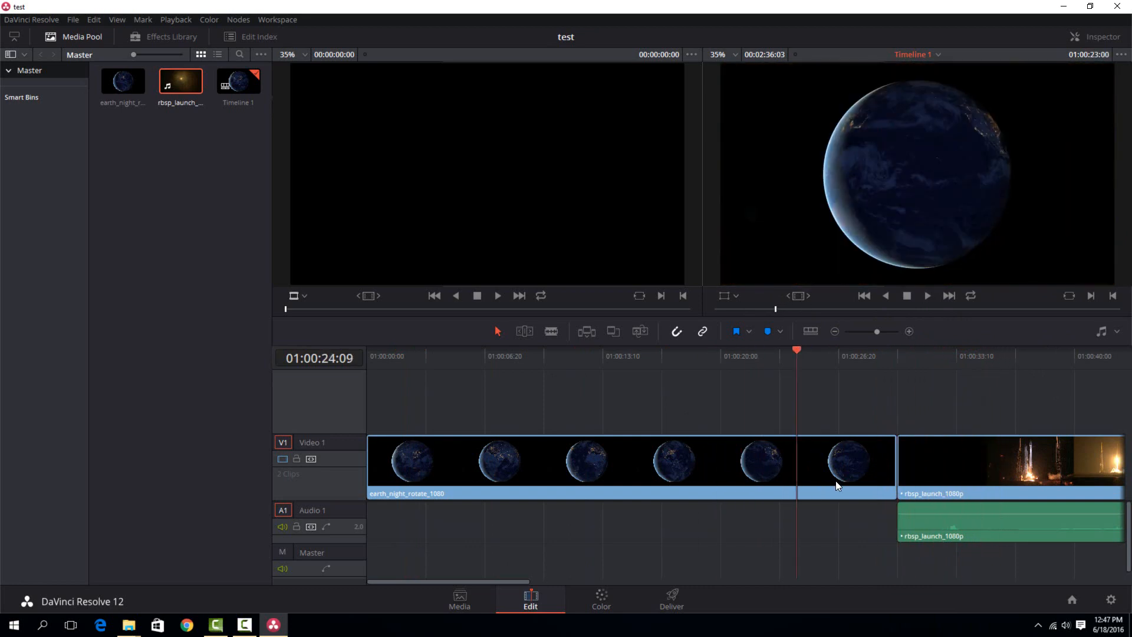
{"action": "left_click_drag", "start_coordinate": [716, 479], "coordinate": [758, 478]}
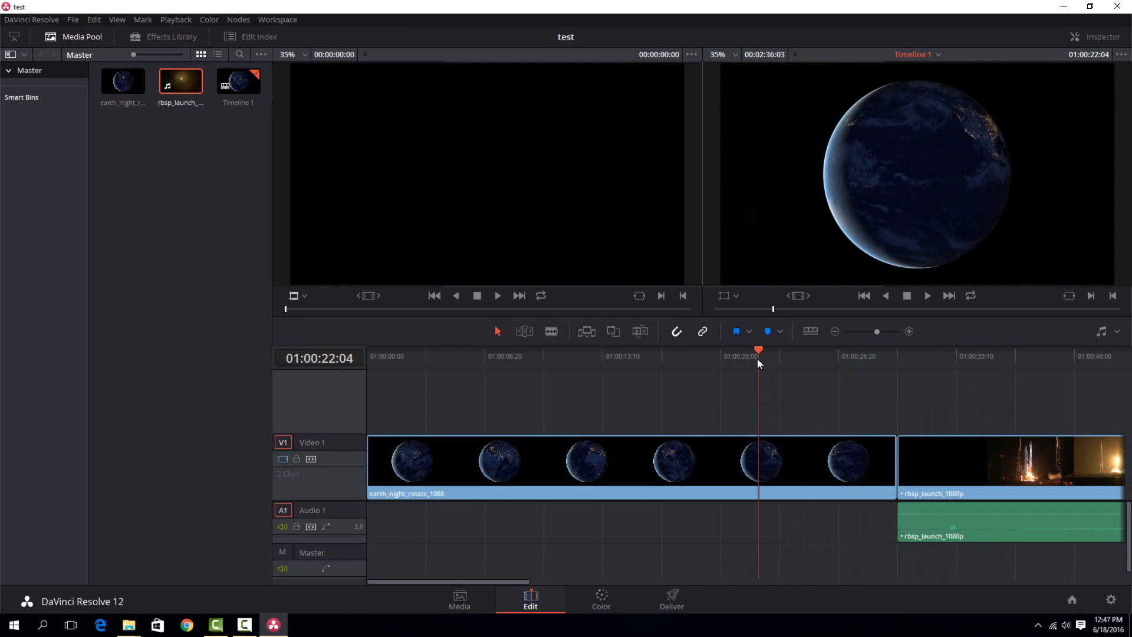
{"action": "left_click_drag", "start_coordinate": [758, 350], "coordinate": [750, 352]}
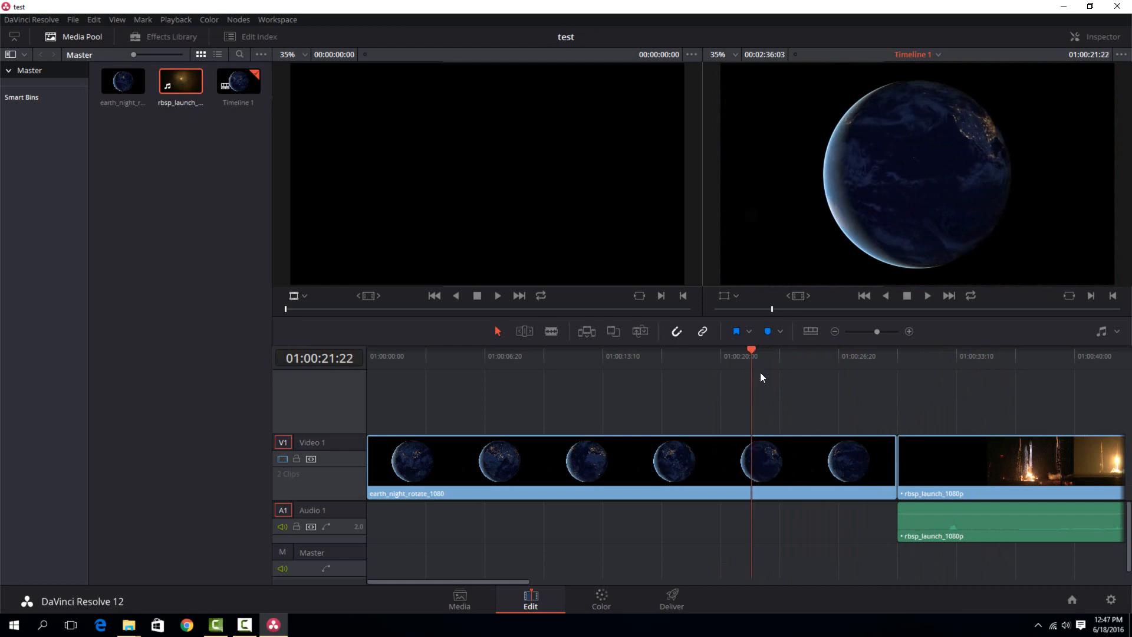
- Split the Earth clip at the playhead with Blade Edit Mode and select its trailing piece
{"action": "left_click", "coordinate": [552, 332]}
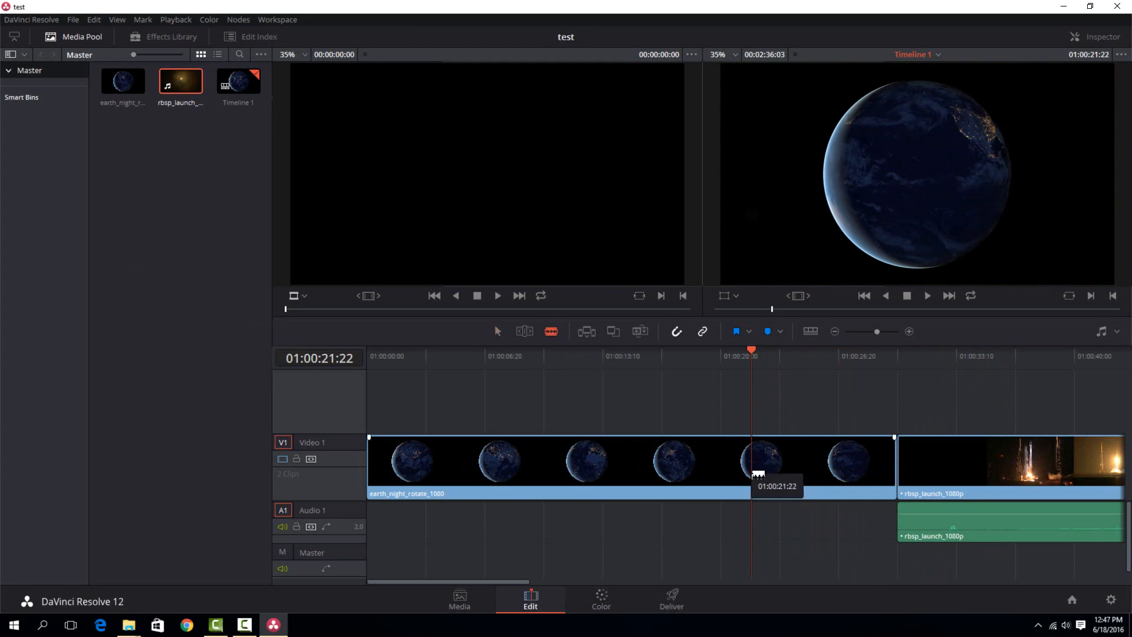
{"action": "left_click", "coordinate": [752, 462]}
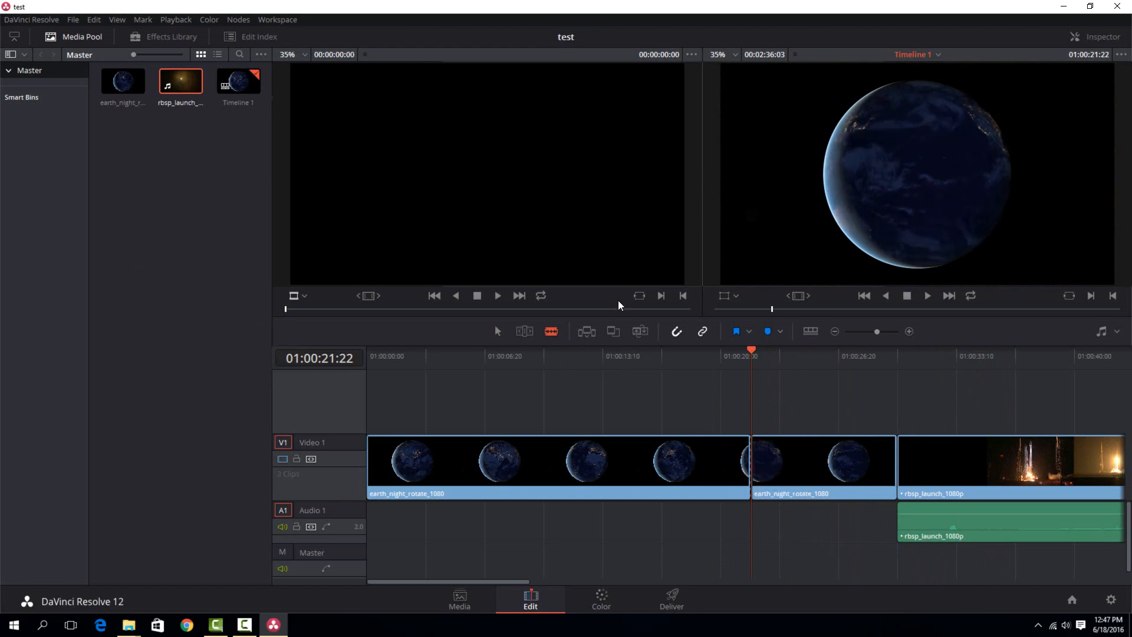
{"action": "left_click", "coordinate": [842, 468]}
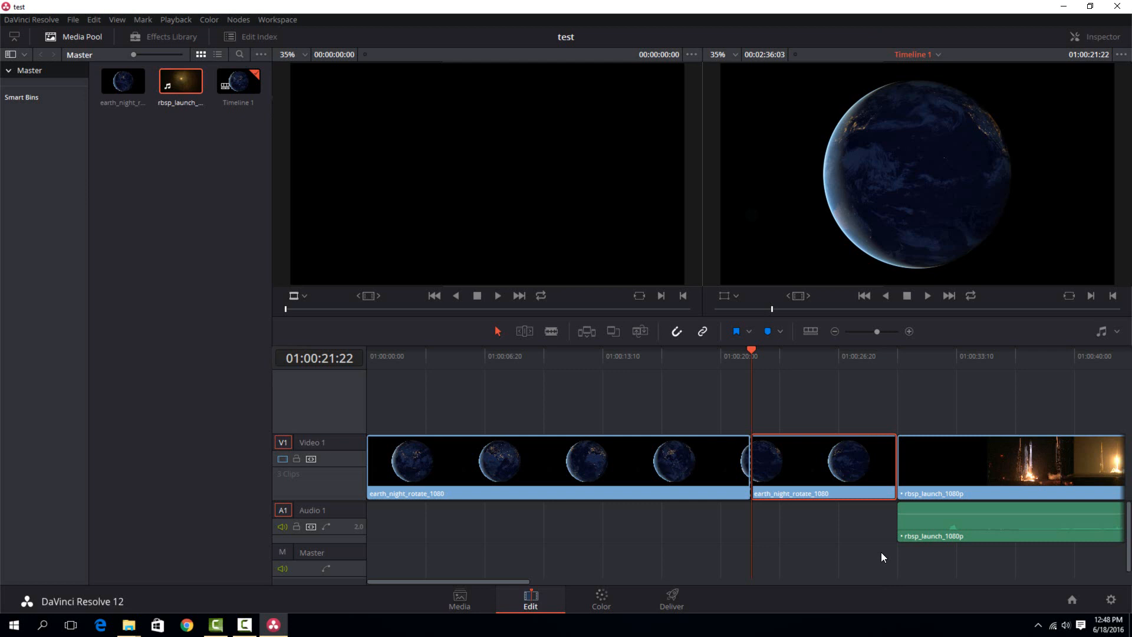
- Delete the Earth clip's trailing piece and play across the resulting gap to check it
{"action": "right_click", "coordinate": [815, 475]}
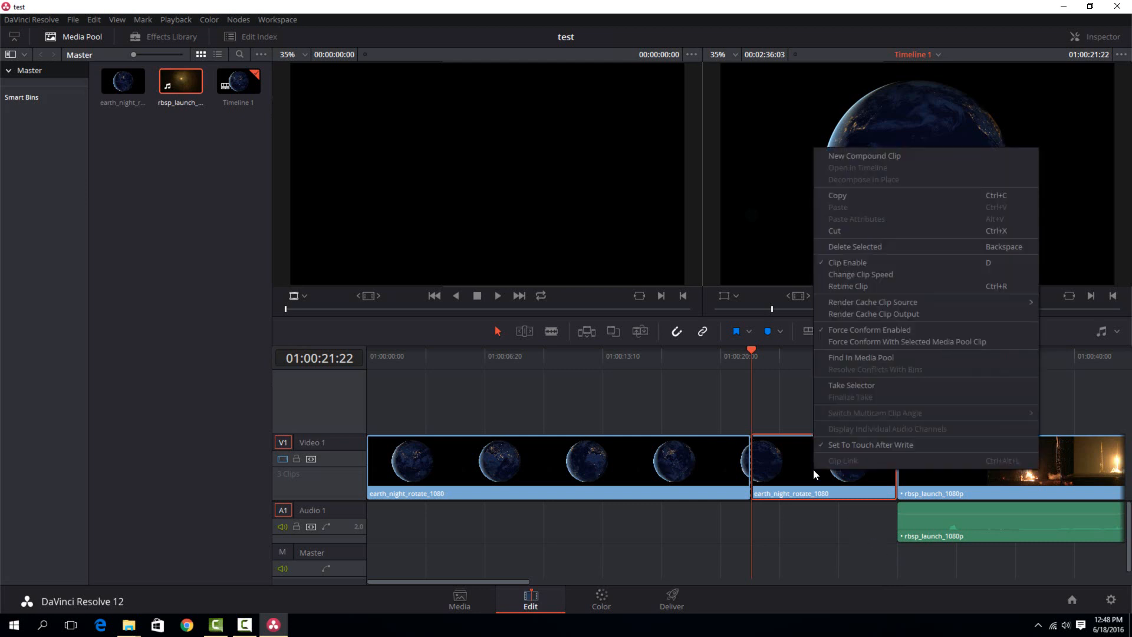
{"action": "left_click", "coordinate": [839, 249]}
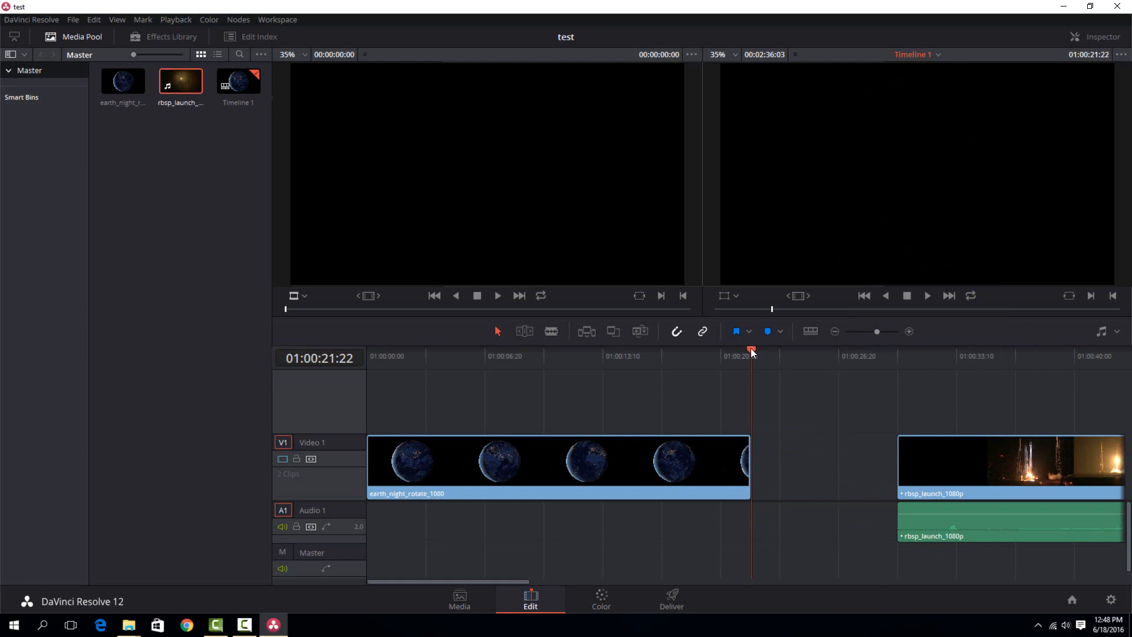
{"action": "left_click_drag", "start_coordinate": [751, 350], "coordinate": [730, 352]}
{"action": "left_click", "coordinate": [926, 296]}
{"action": "left_click", "coordinate": [907, 296]}
- Slide the rocket clip left against the shortened Earth clip and play across the new join
{"action": "left_click_drag", "start_coordinate": [1096, 460], "coordinate": [674, 481]}
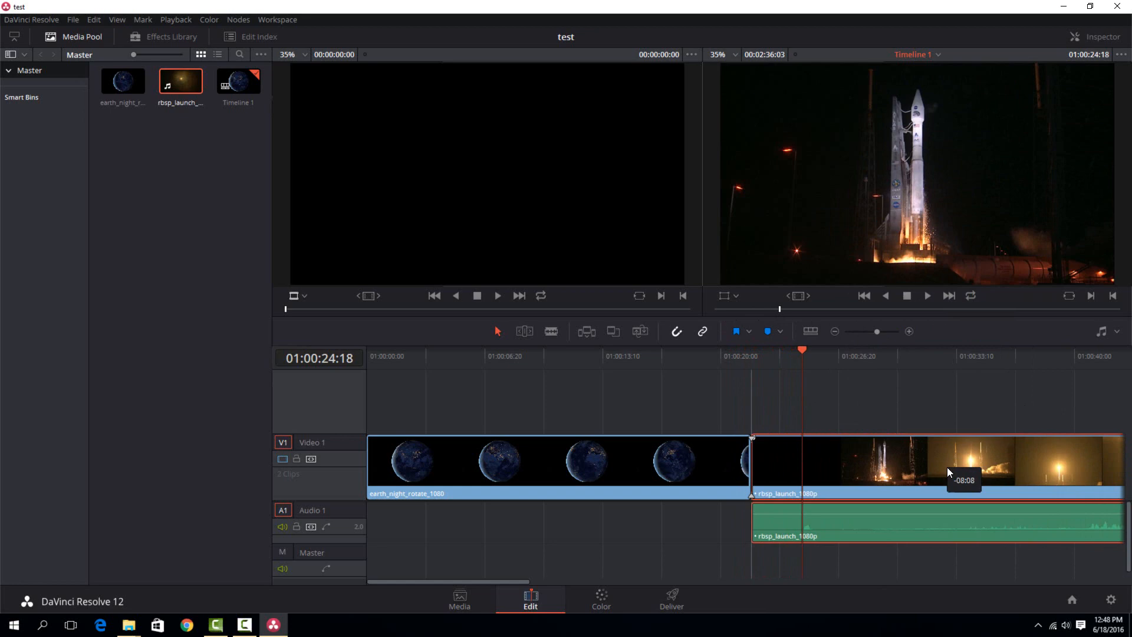
{"action": "left_click", "coordinate": [802, 351]}
{"action": "left_click_drag", "start_coordinate": [802, 350], "coordinate": [733, 375]}
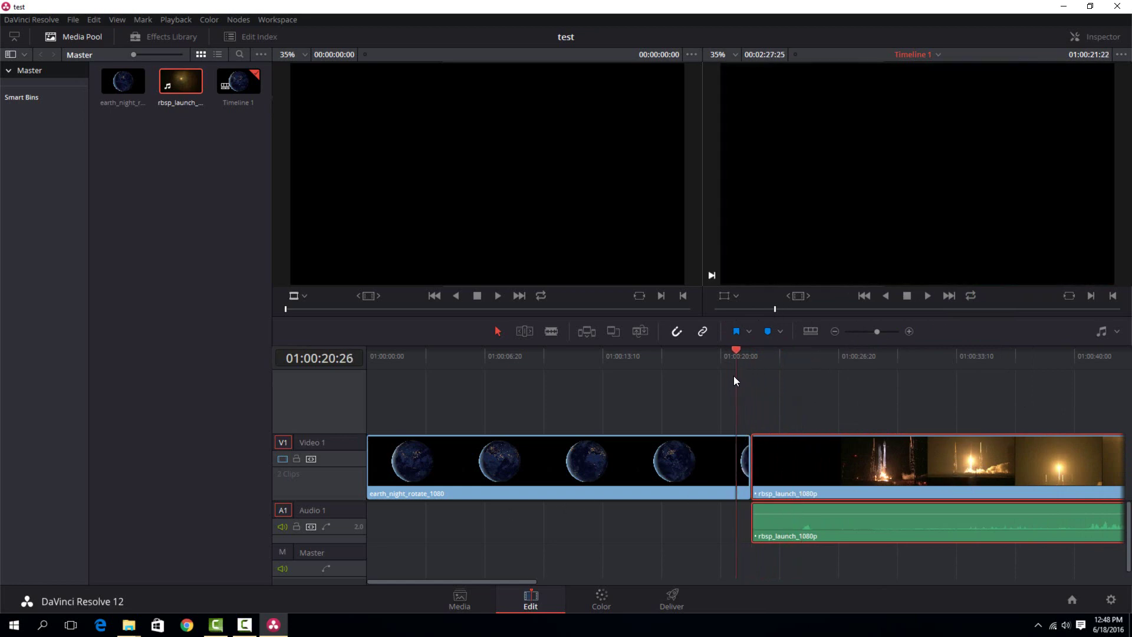
{"action": "left_click", "coordinate": [928, 296]}
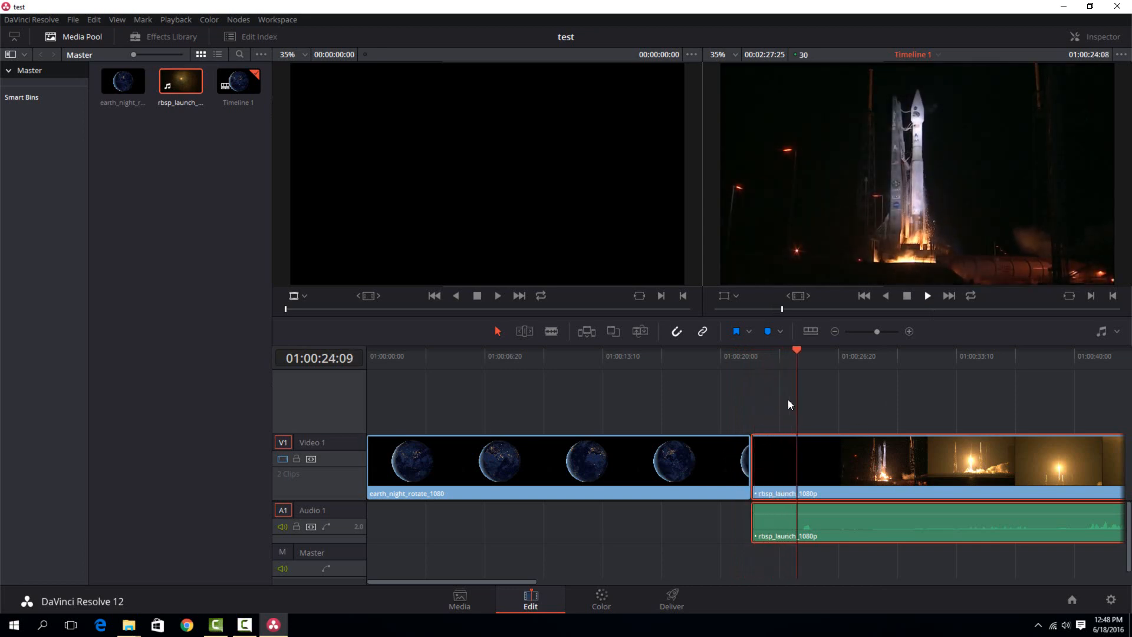
- Stop playback, glance at the videos folder, and deselect the clips before moving to the Deliver page
{"action": "left_click", "coordinate": [911, 297]}
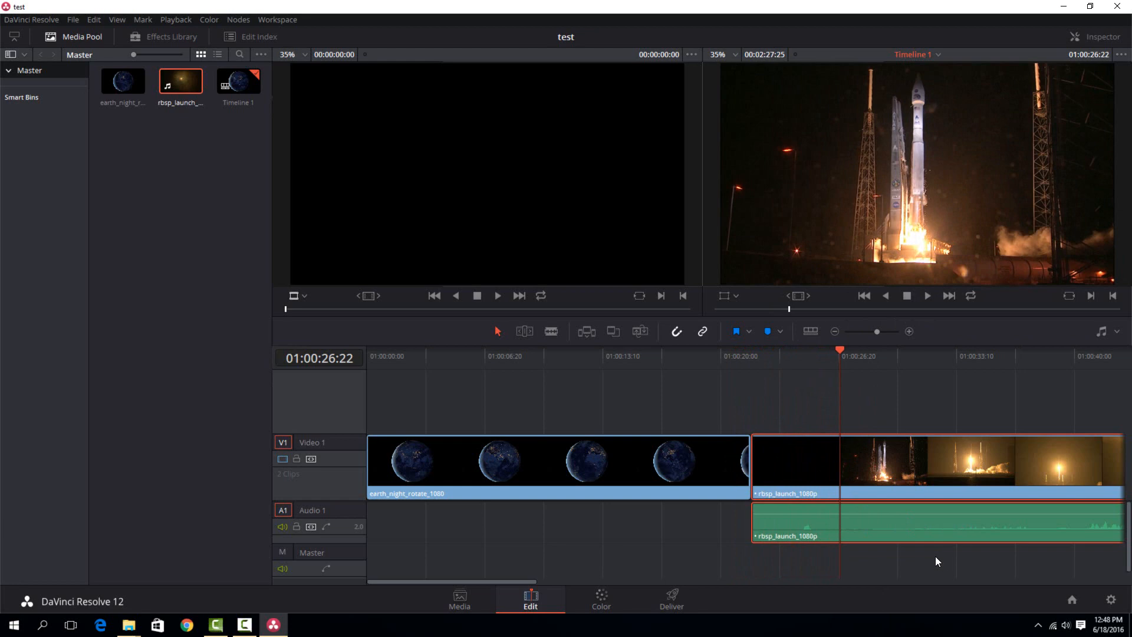
{"action": "mouse_move", "coordinate": [128, 625]}
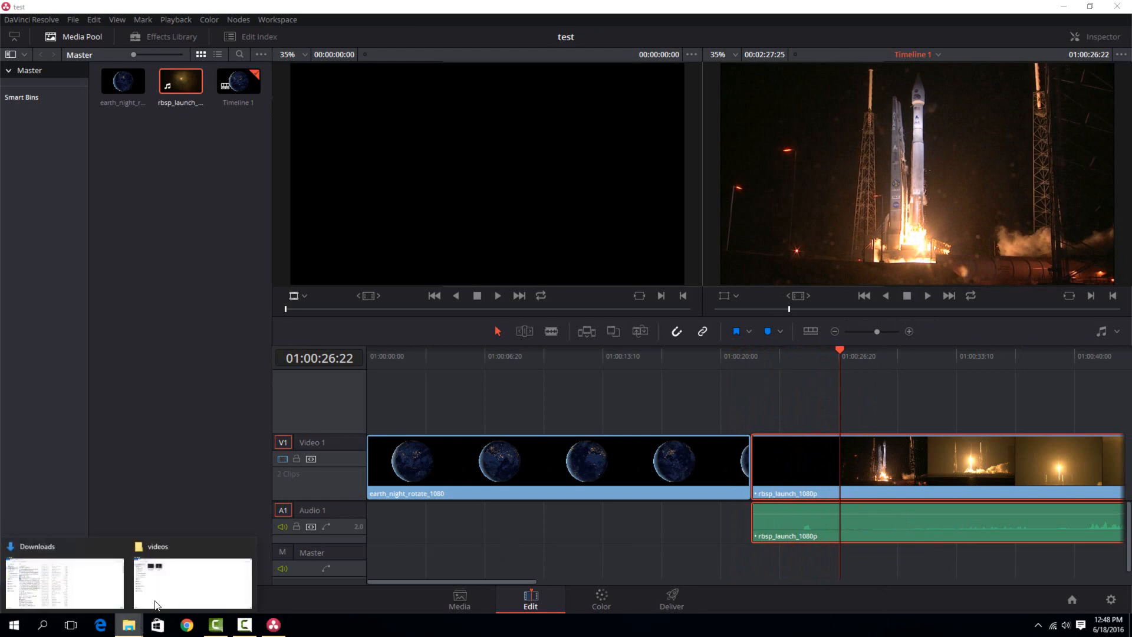
{"action": "left_click", "coordinate": [169, 584]}
{"action": "left_click", "coordinate": [1055, 95]}
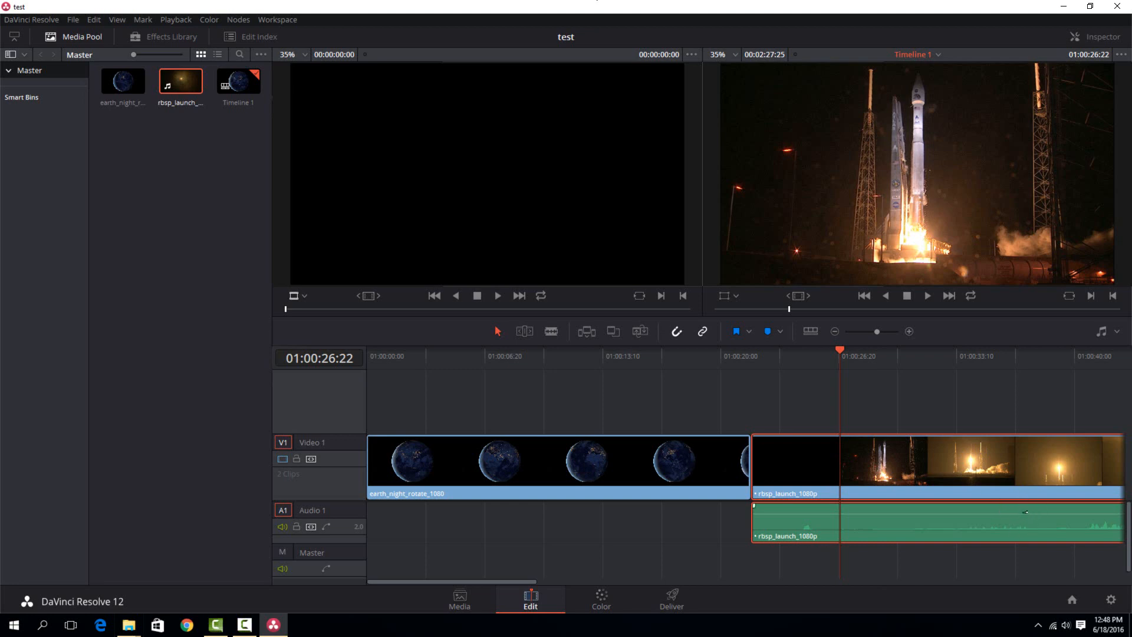
{"action": "left_click", "coordinate": [612, 533]}
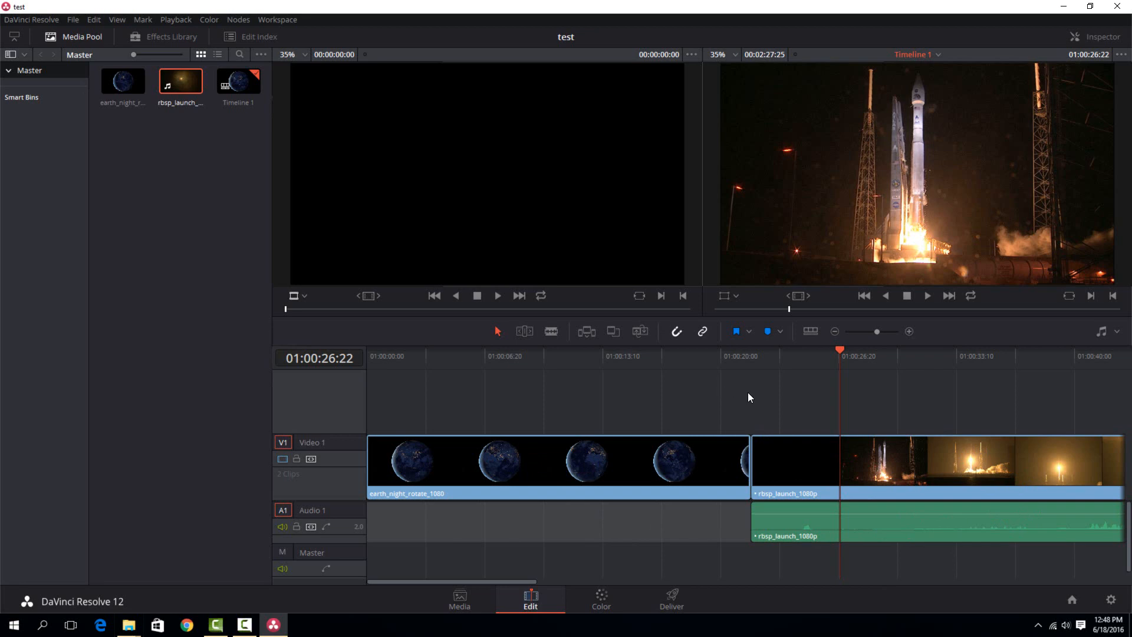
{"action": "left_click", "coordinate": [240, 131]}
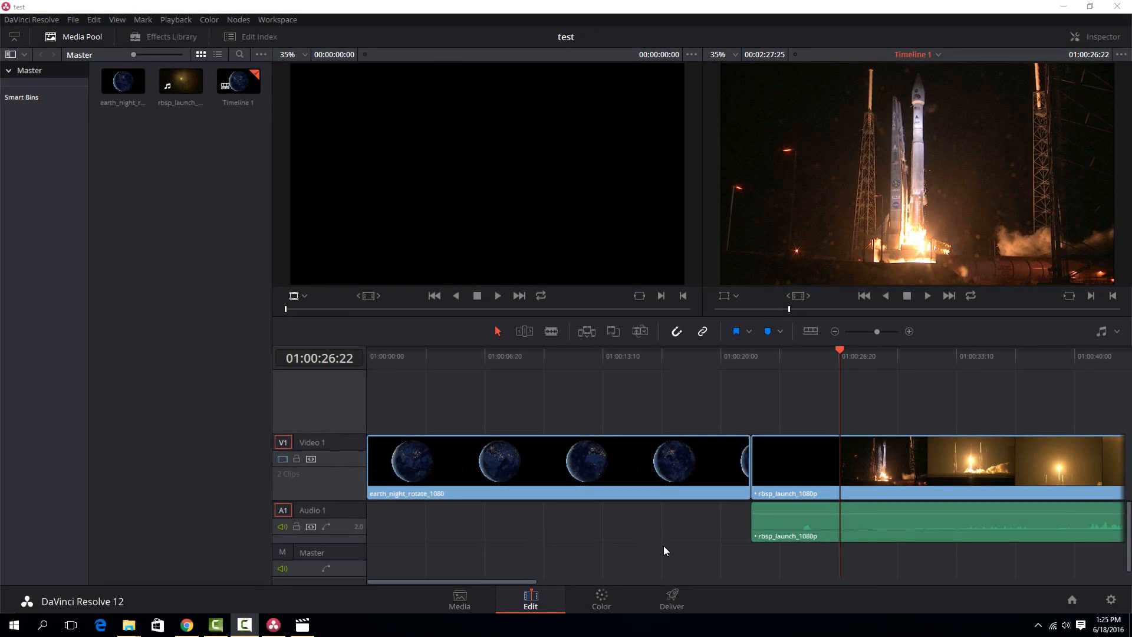
{"action": "left_click", "coordinate": [678, 595]}
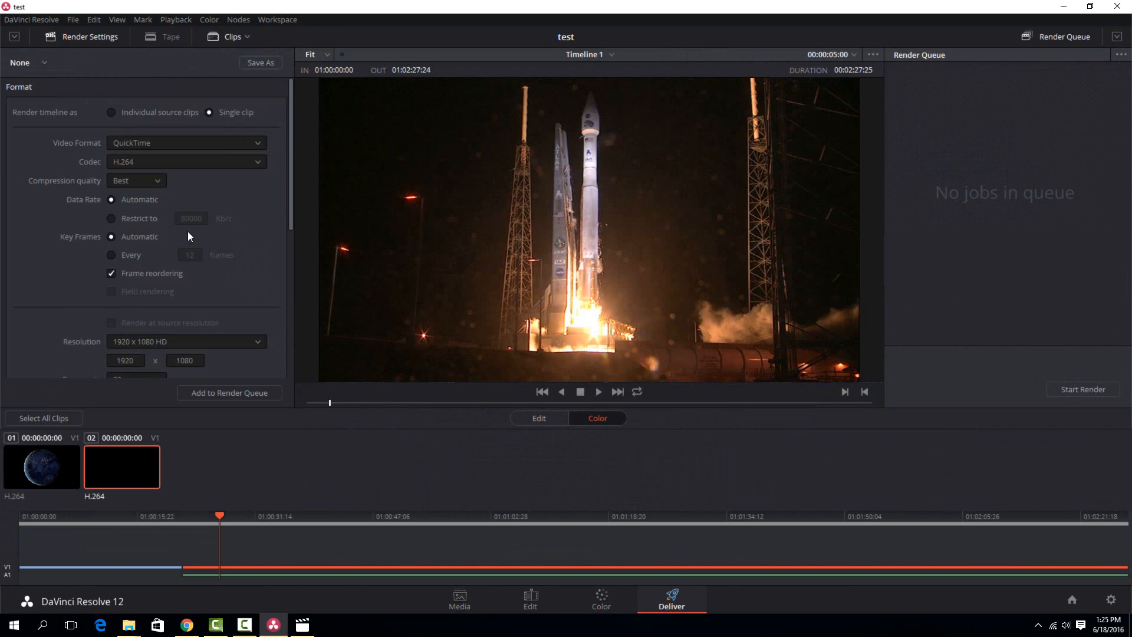
{"action": "left_click", "coordinate": [218, 146]}
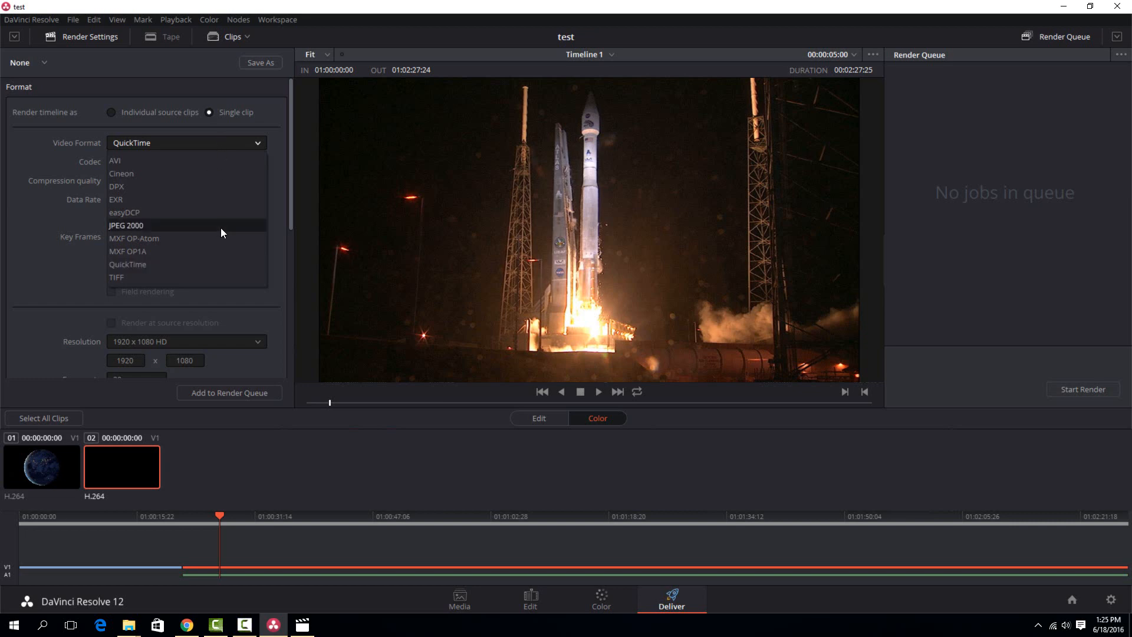
{"action": "left_click", "coordinate": [221, 263]}
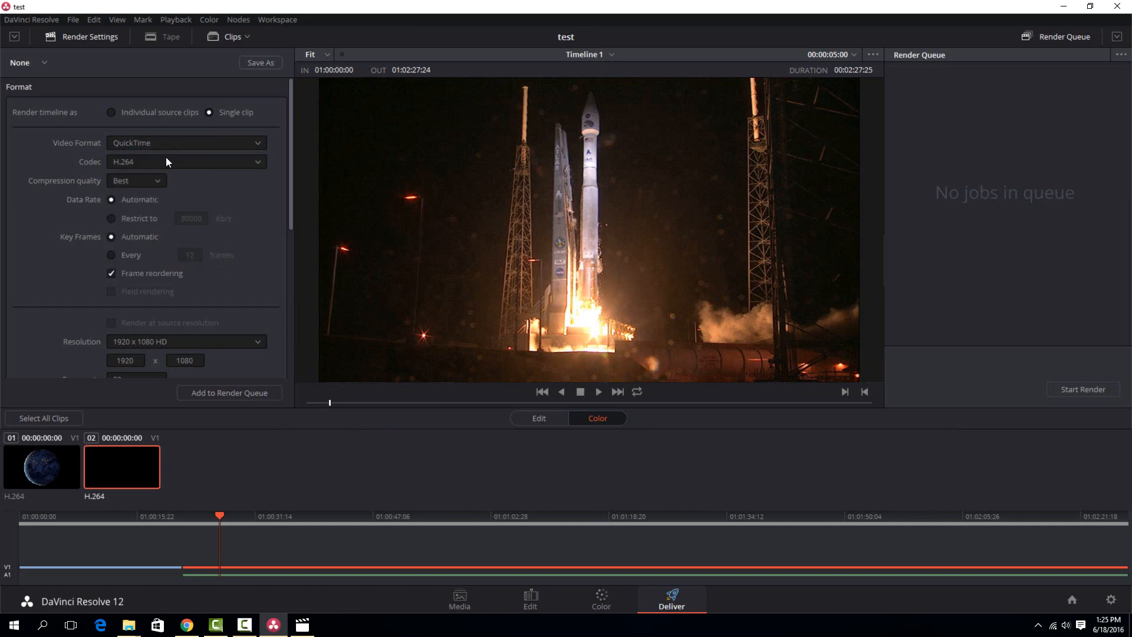
{"action": "left_click", "coordinate": [166, 161]}
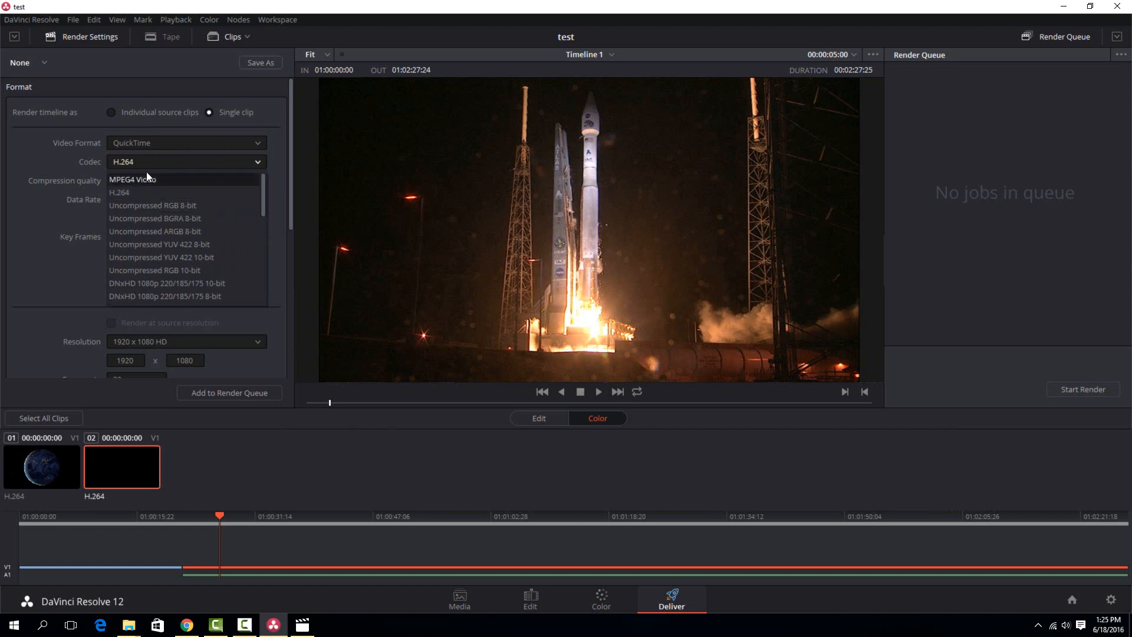
{"action": "left_click", "coordinate": [57, 170]}
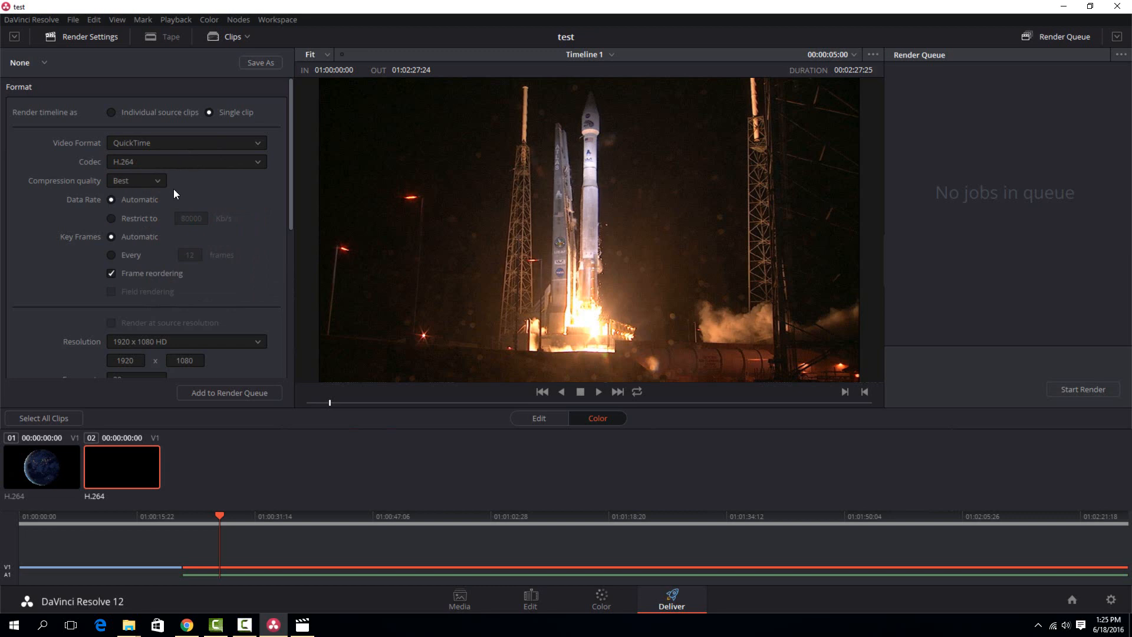
{"action": "left_click", "coordinate": [152, 178]}
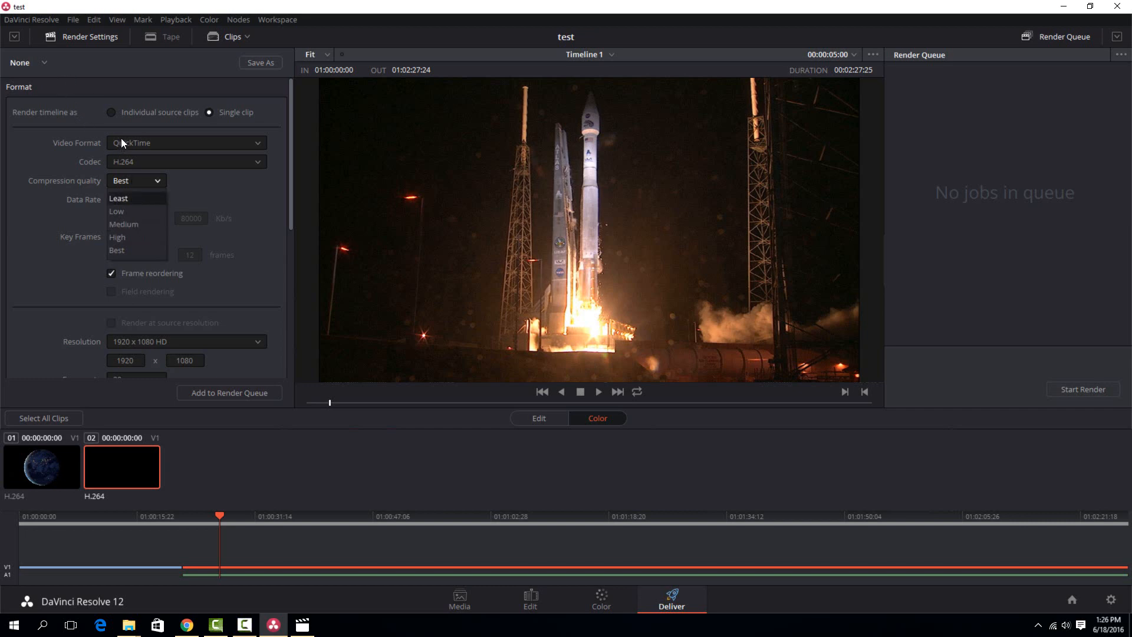
{"action": "left_click", "coordinate": [52, 164]}
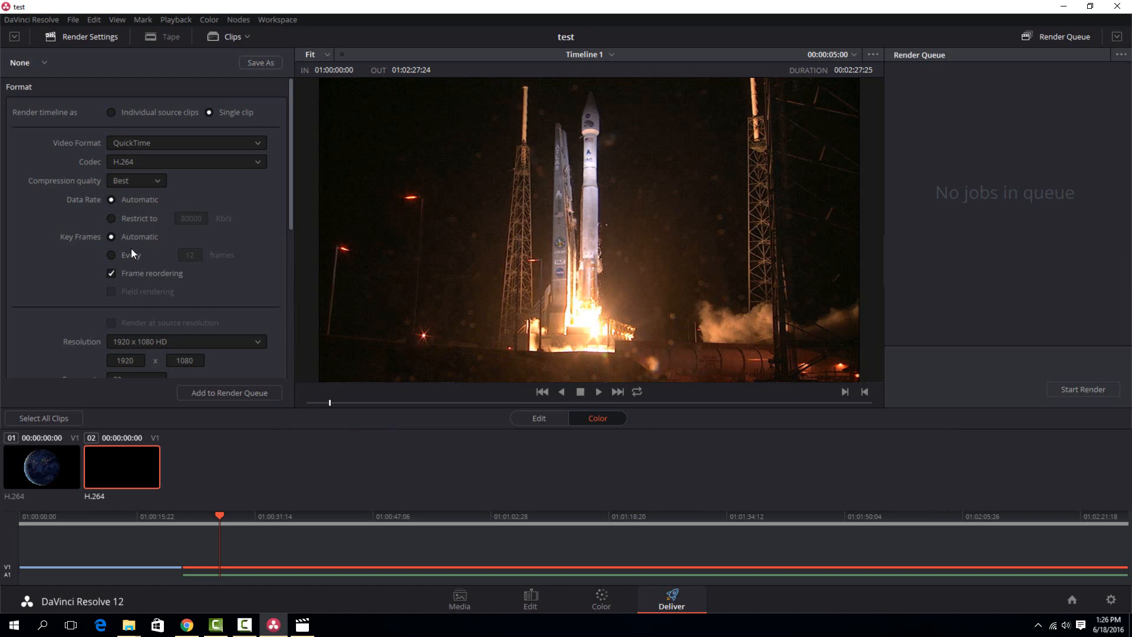
{"action": "scroll", "coordinate": [205, 242], "scroll_direction": "down", "scroll_amount": 2}
{"action": "scroll", "coordinate": [228, 204], "scroll_direction": "down", "scroll_amount": 2}
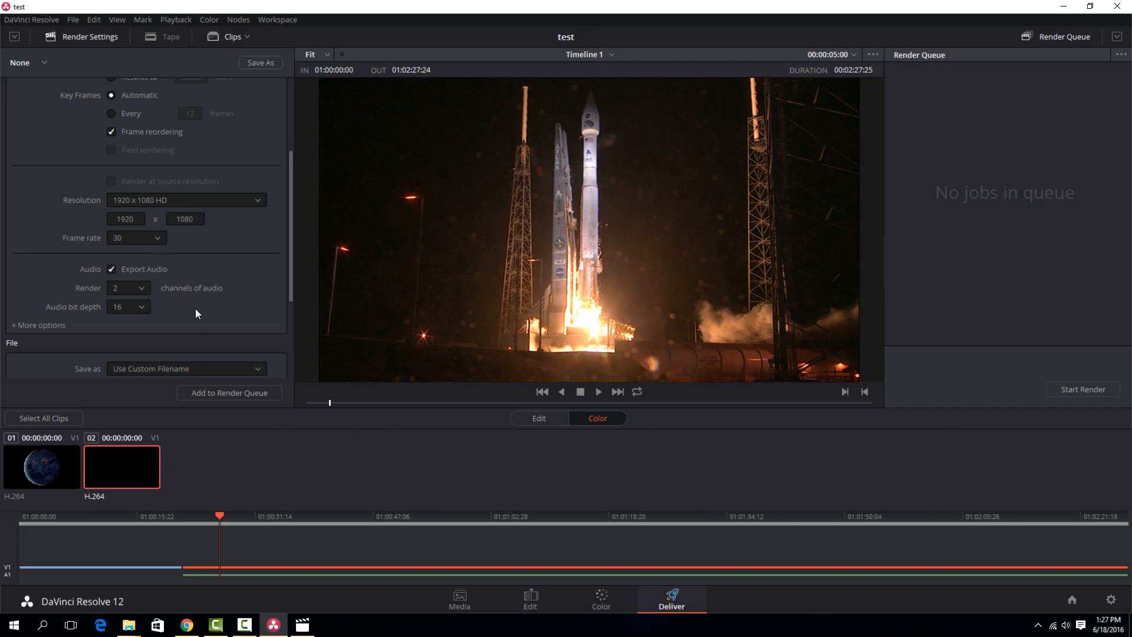
{"action": "scroll", "coordinate": [234, 254], "scroll_direction": "down", "scroll_amount": 4}
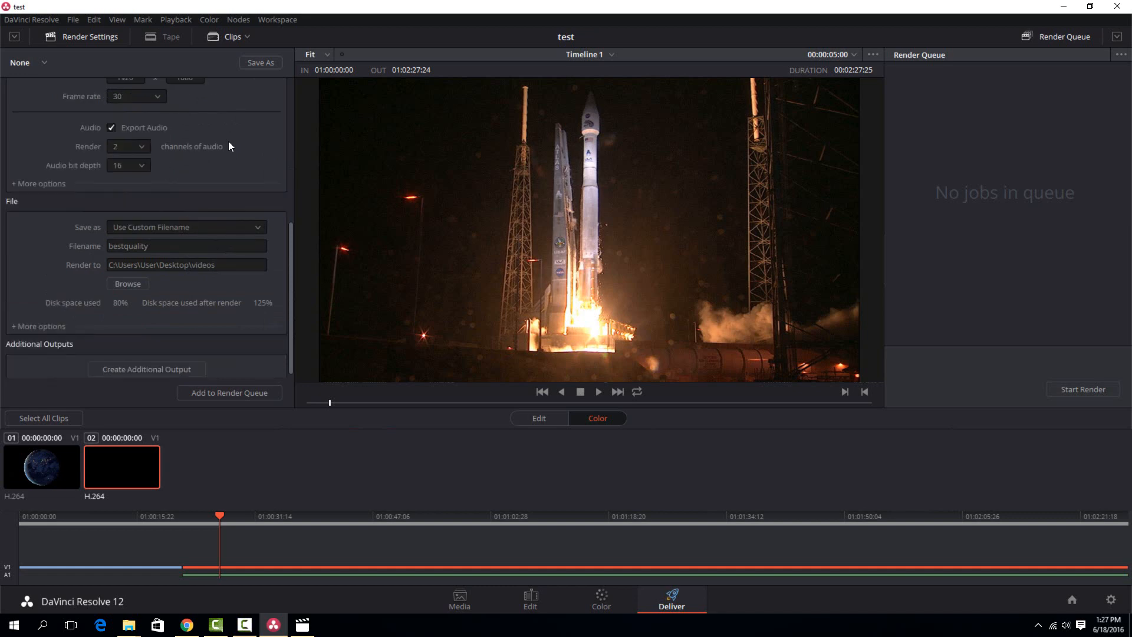
{"action": "scroll", "coordinate": [208, 134], "scroll_direction": "up", "scroll_amount": 2}
{"action": "scroll", "coordinate": [208, 134], "scroll_direction": "up", "scroll_amount": 1}
{"action": "scroll", "coordinate": [208, 134], "scroll_direction": "down", "scroll_amount": 2}
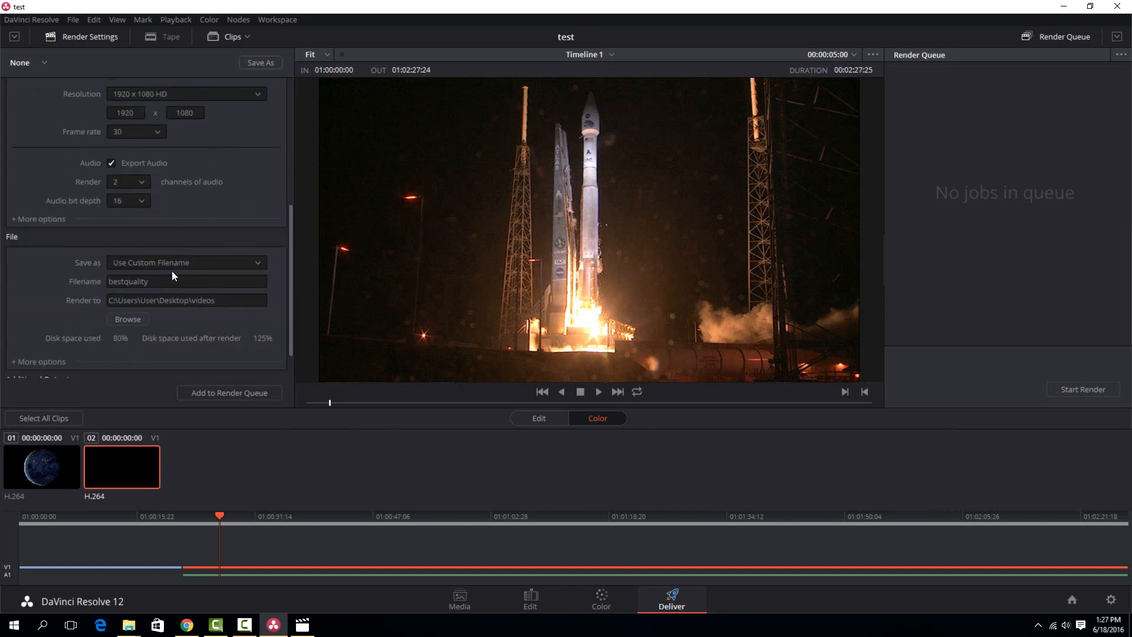
- Clear the old bestquality output file name so the render can be named test
{"action": "left_click", "coordinate": [221, 300]}
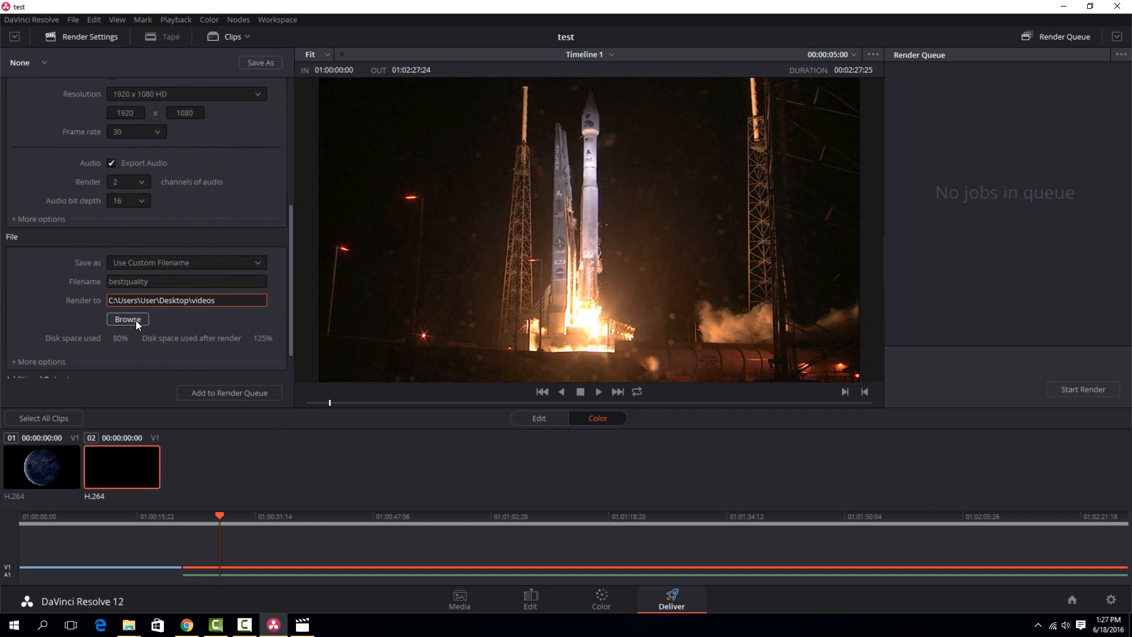
{"action": "left_click", "coordinate": [191, 281]}
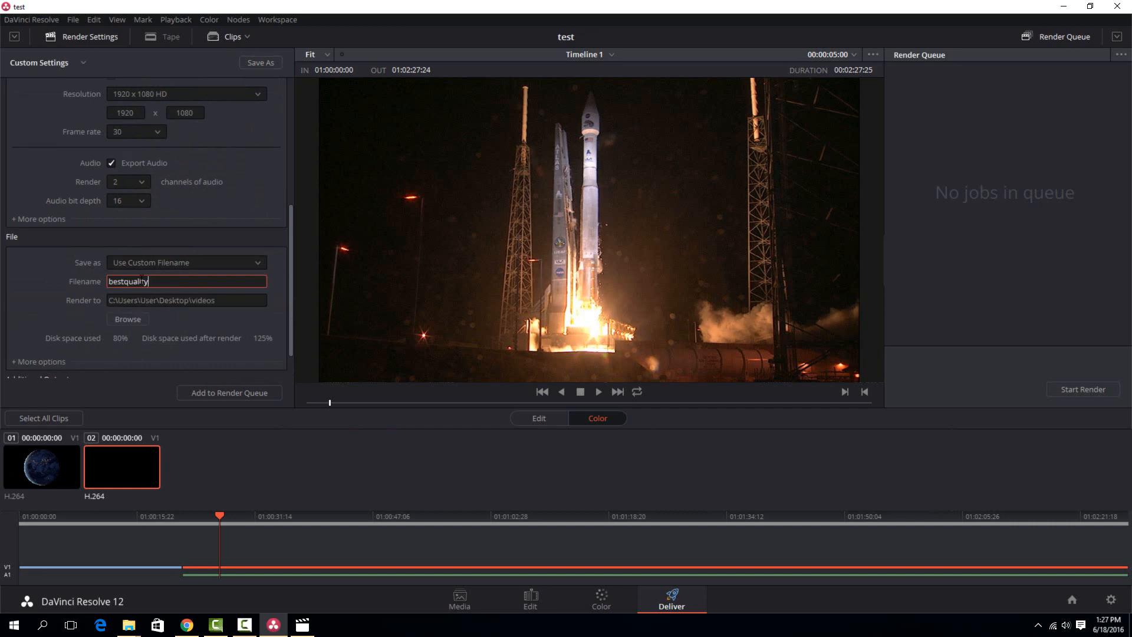
{"action": "key", "text": "BackSpace"}
{"action": "key", "text": "BackSpace"}
{"action": "key", "text": "BackSpace"}
{"action": "key", "text": "BackSpace"}
{"action": "key", "text": "BackSpace"}
{"action": "key", "text": "BackSpace"}
{"action": "key", "text": "BackSpace"}
{"action": "type", "text": "tez"}
{"action": "key", "text": "BackSpace"}
{"action": "type", "text": "st"}
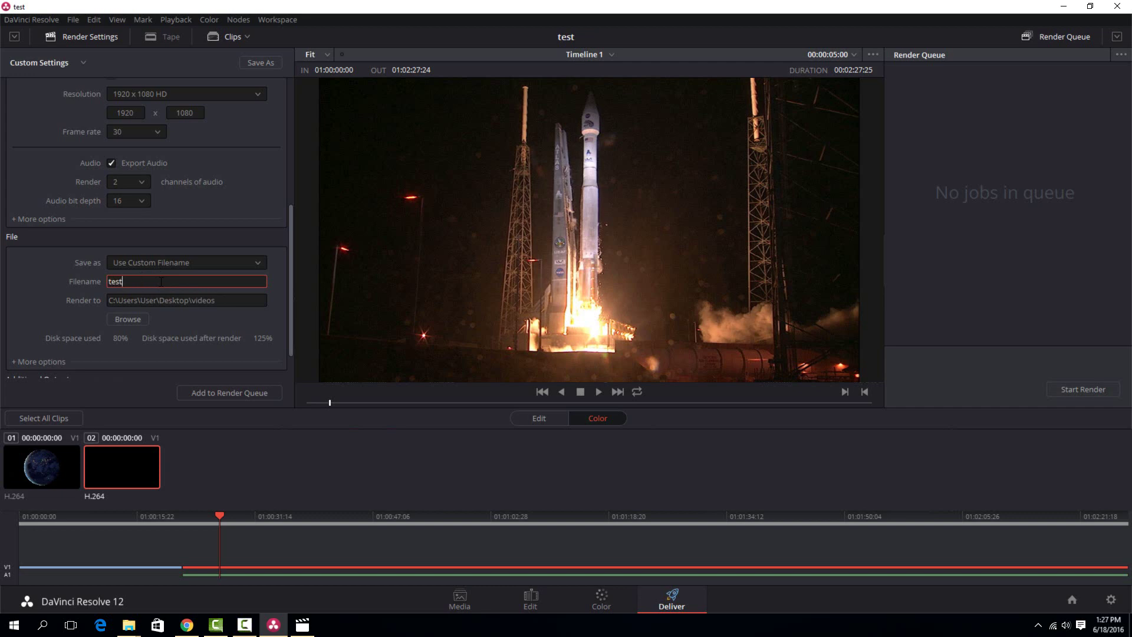
{"action": "scroll", "coordinate": [238, 254], "scroll_direction": "down", "scroll_amount": 2}
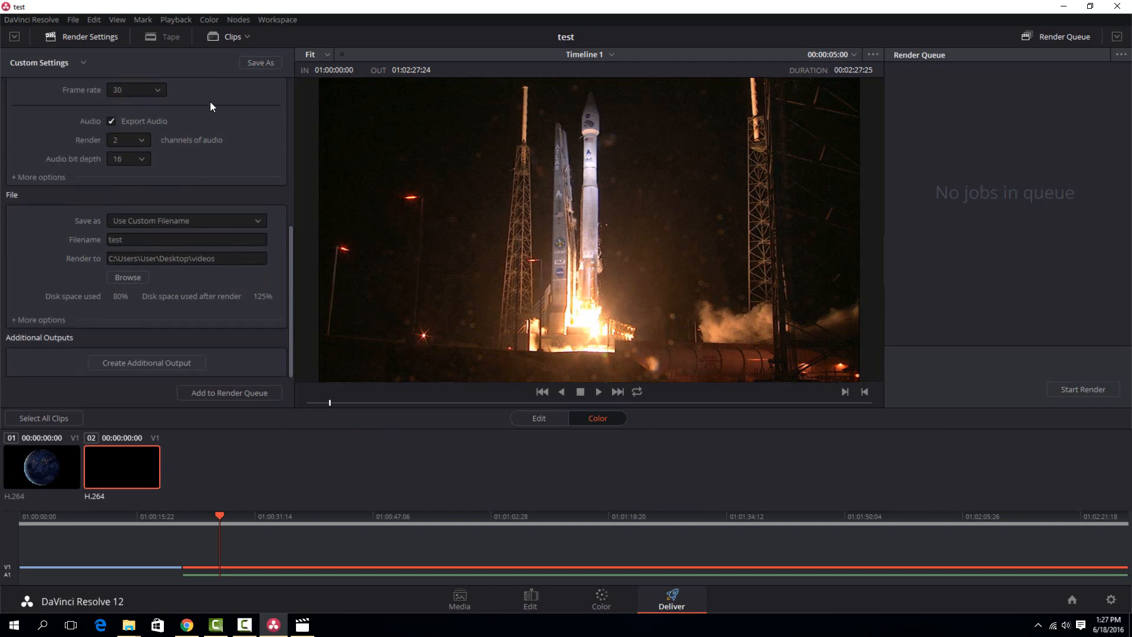
- Add Timeline 1 to the render queue, start rendering, and bring up the videos folder to watch test.mov appear
{"action": "left_click", "coordinate": [265, 393]}
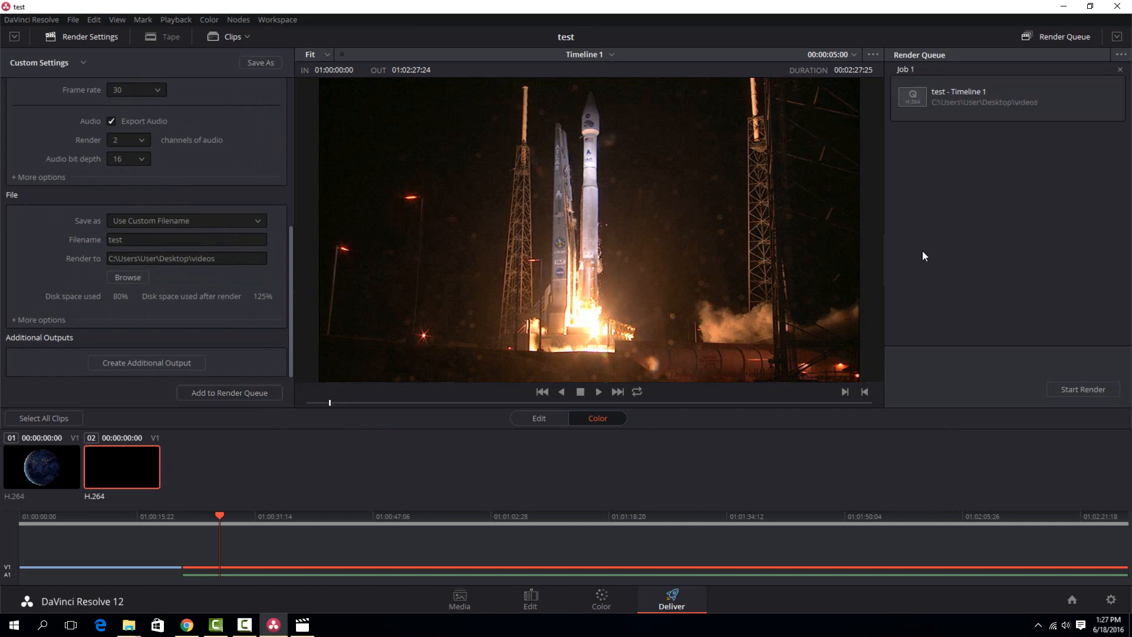
{"action": "left_click", "coordinate": [1094, 390]}
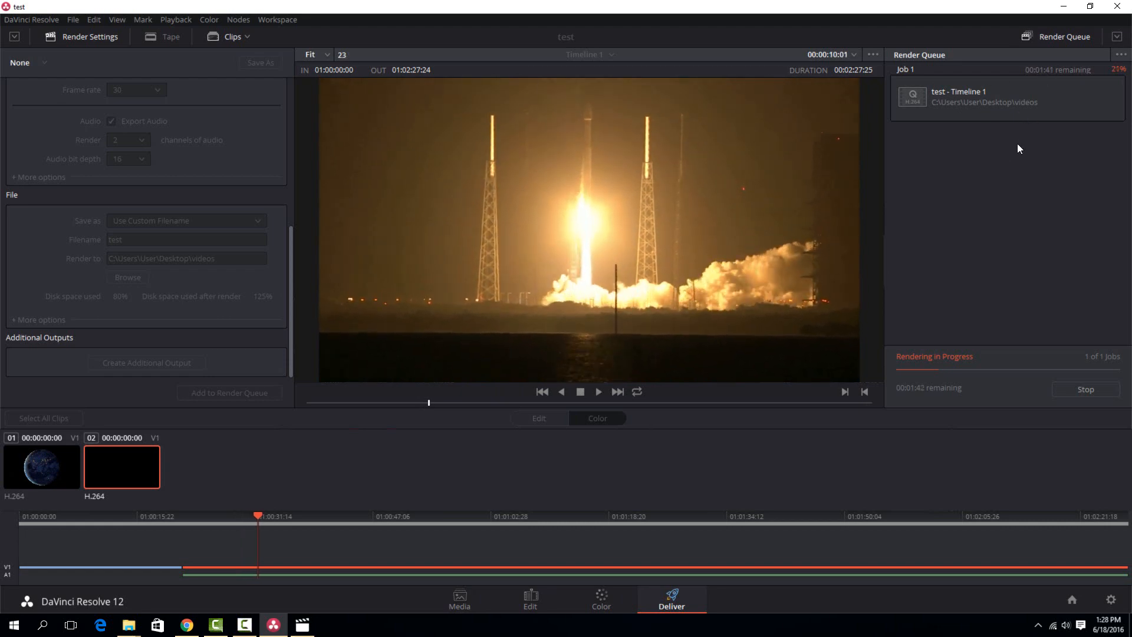
{"action": "mouse_move", "coordinate": [128, 624]}
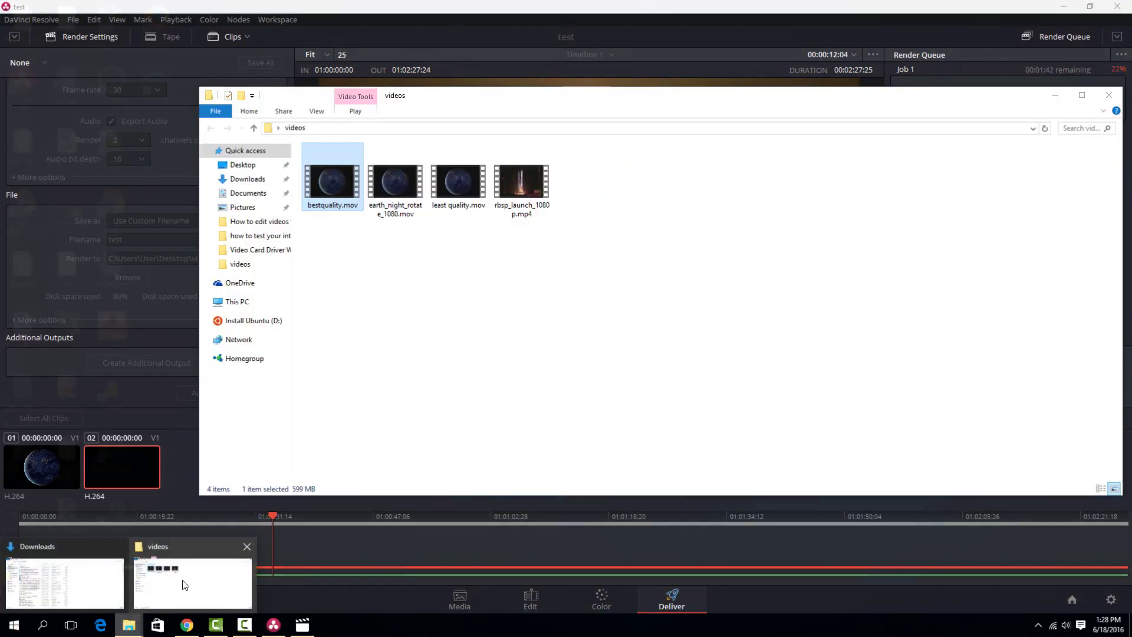
{"action": "left_click", "coordinate": [184, 585]}
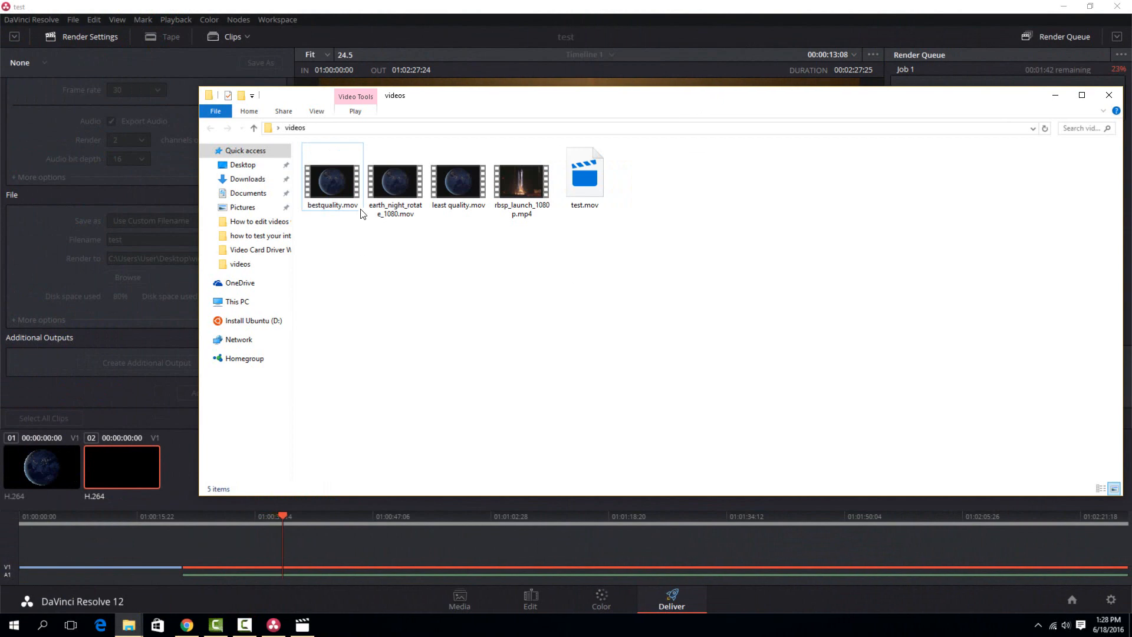
- Compare the sizes of bestquality.mov and least quality.mov, then snap the videos folder to the right half
{"action": "left_click", "coordinate": [336, 181]}
{"action": "left_click", "coordinate": [469, 182]}
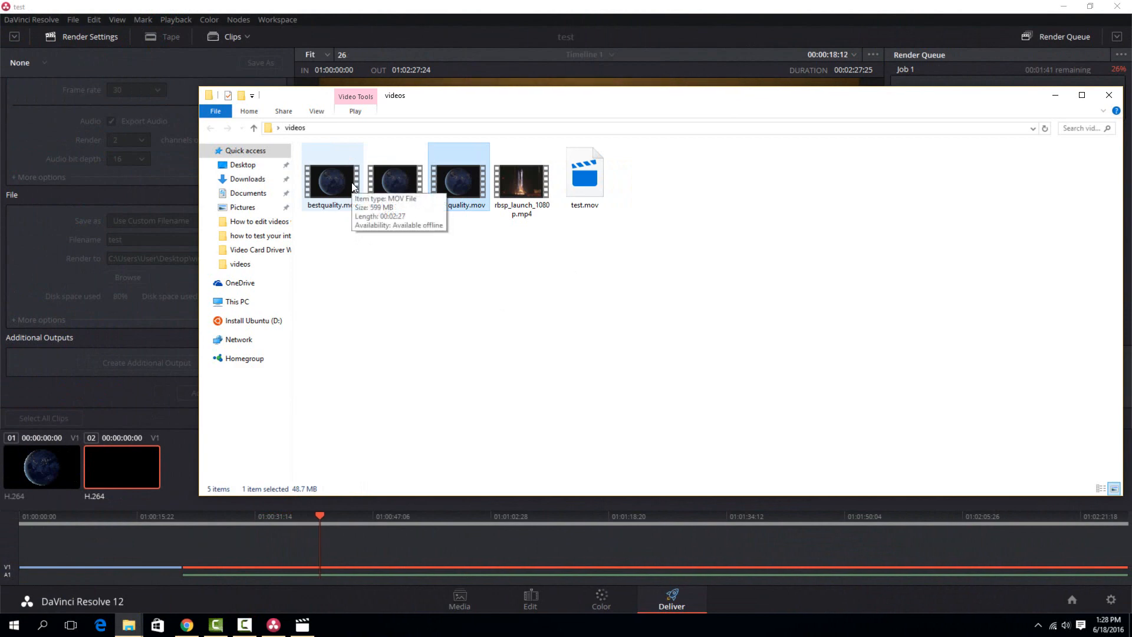
{"action": "left_click", "coordinate": [330, 182]}
{"action": "key", "text": "super+Right"}
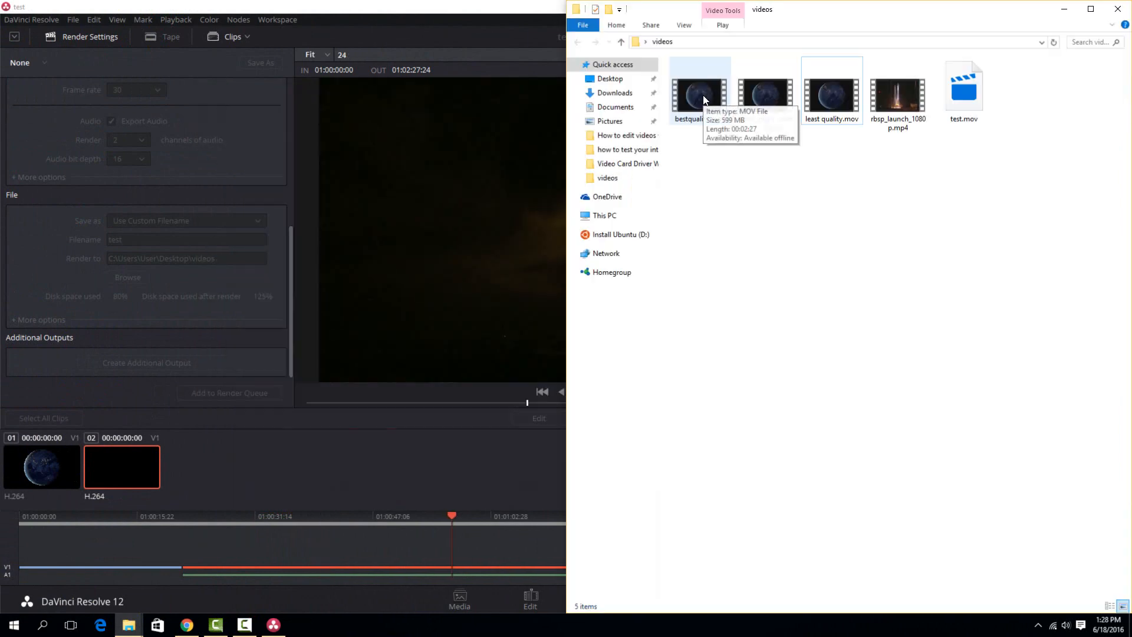
- Play bestquality.mov, skip ahead to the rocket launch, then close the player
{"action": "double_click", "coordinate": [703, 94]}
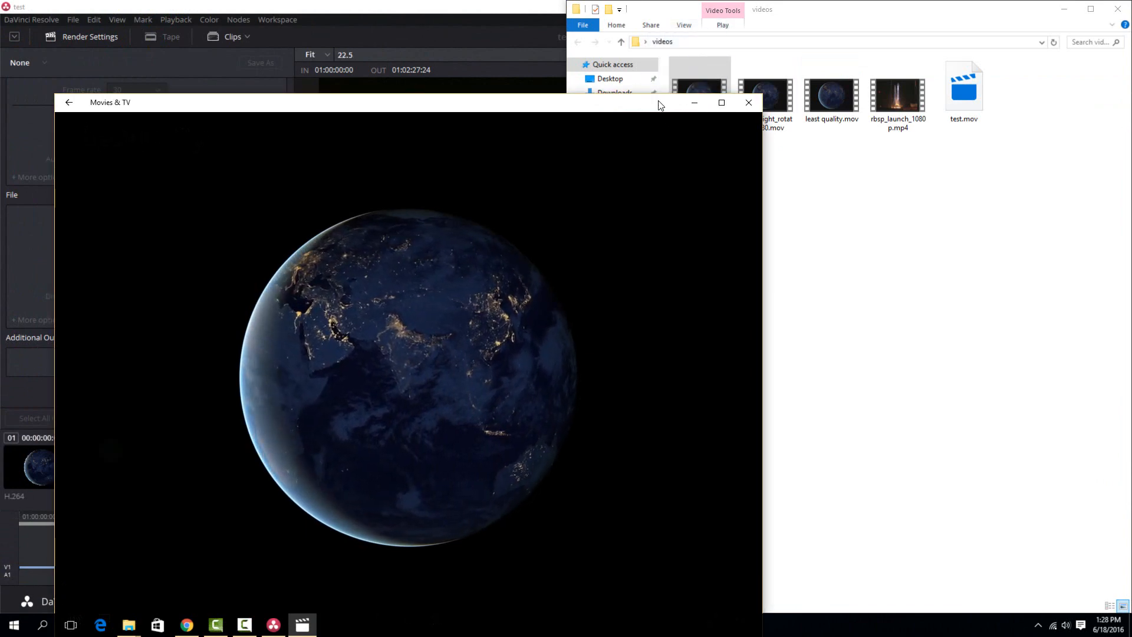
{"action": "left_click_drag", "start_coordinate": [659, 104], "coordinate": [771, 48]}
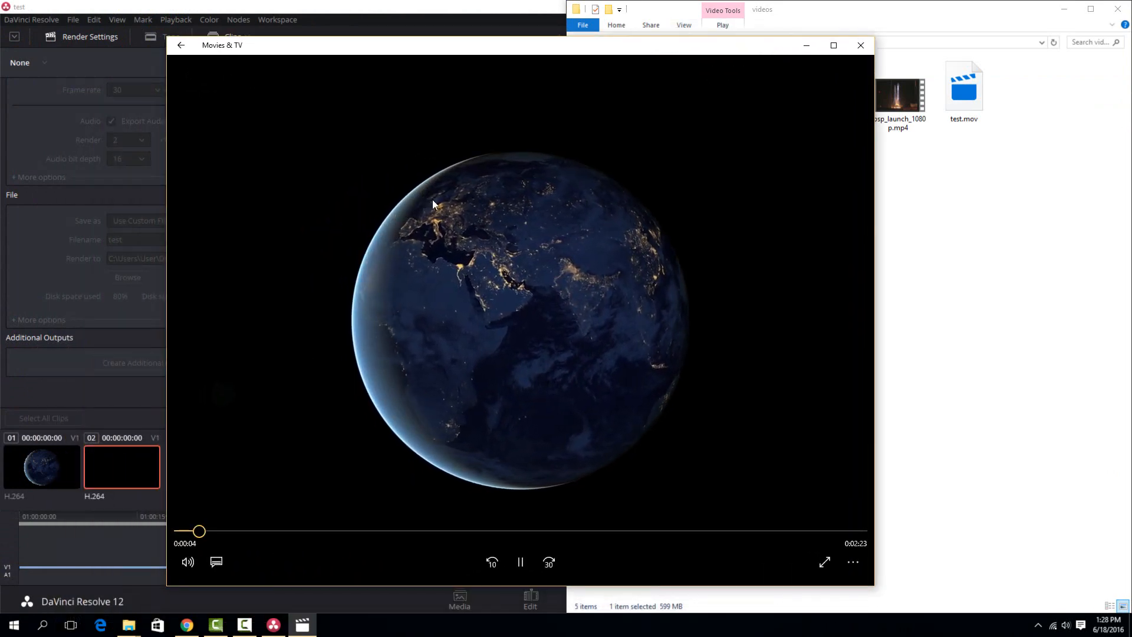
{"action": "left_click", "coordinate": [414, 530]}
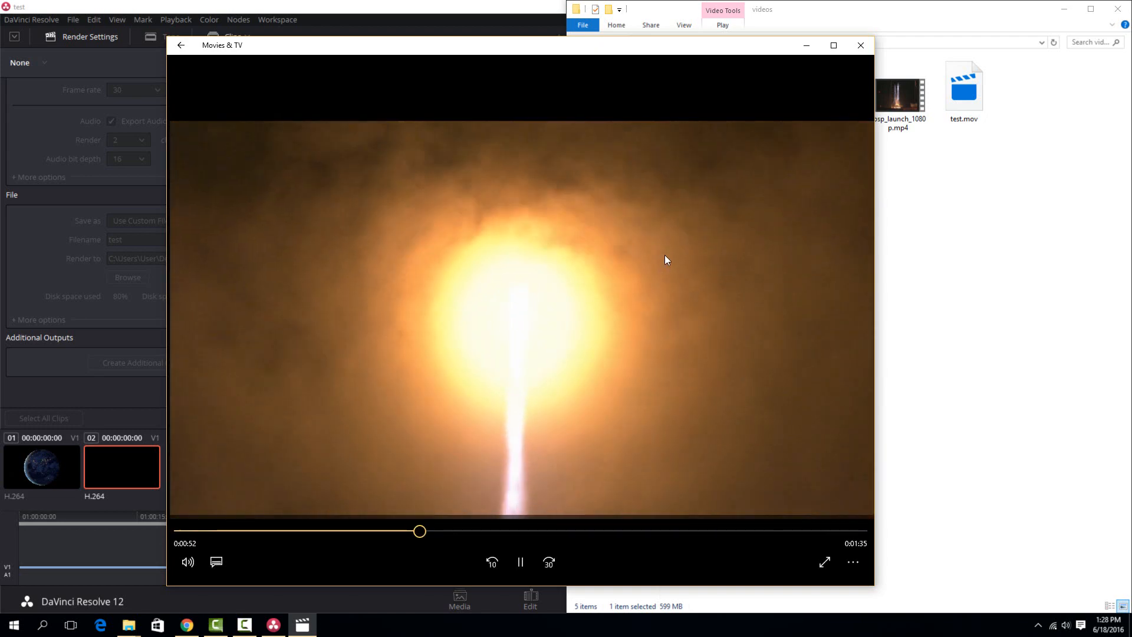
{"action": "left_click", "coordinate": [859, 45]}
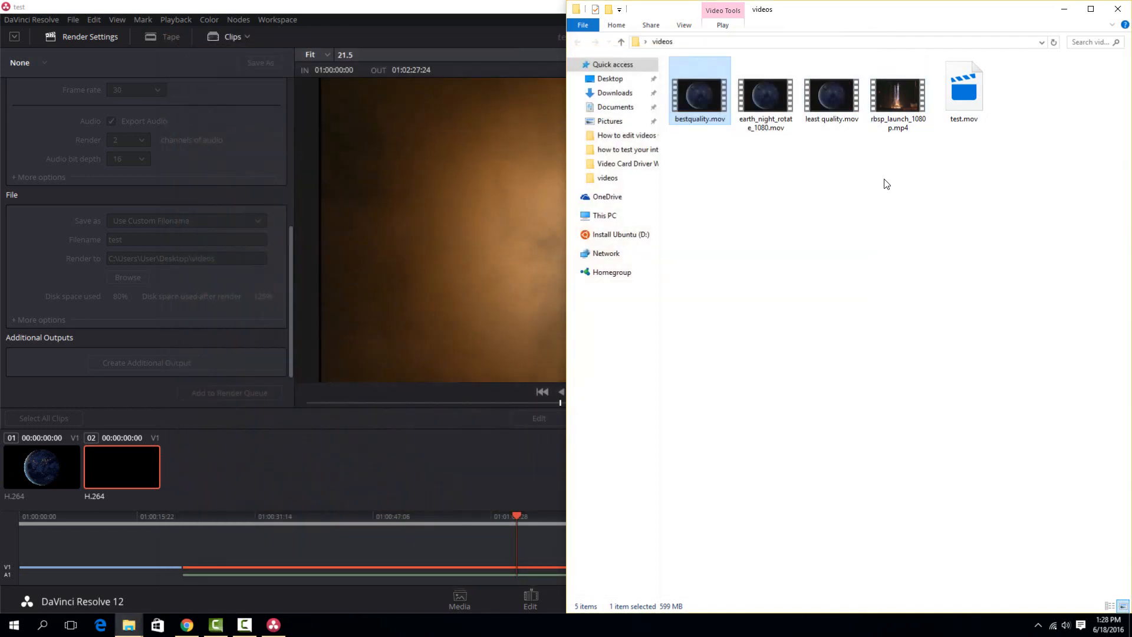
- Play least quality.mov, skip ahead to the rocket launch, then close the player
{"action": "left_click", "coordinate": [834, 109]}
{"action": "double_click", "coordinate": [834, 109]}
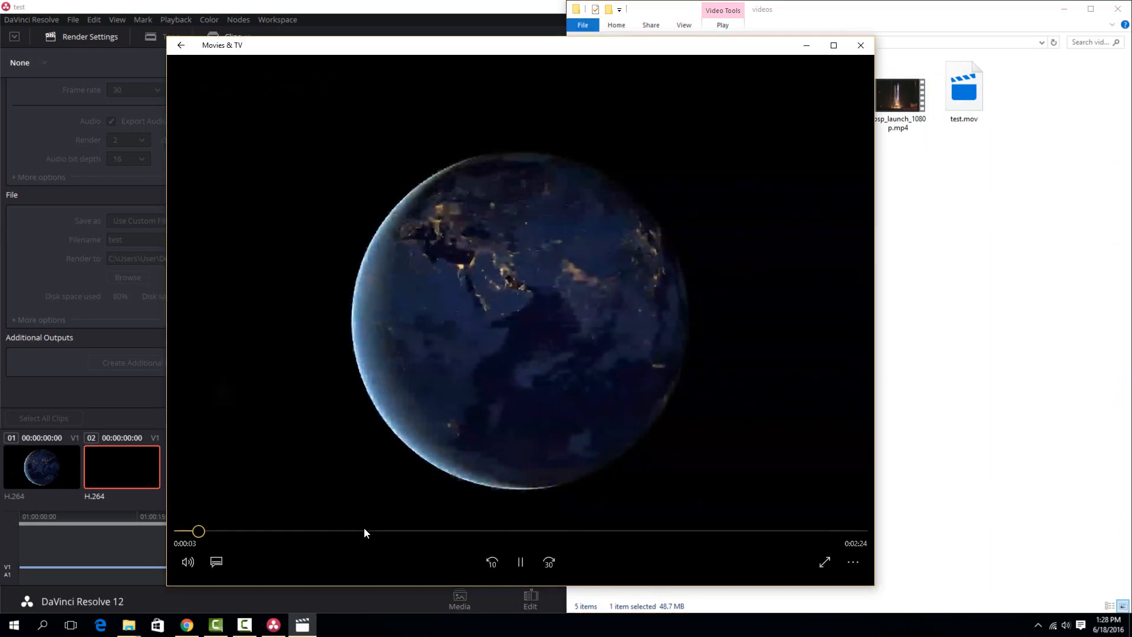
{"action": "left_click", "coordinate": [535, 531]}
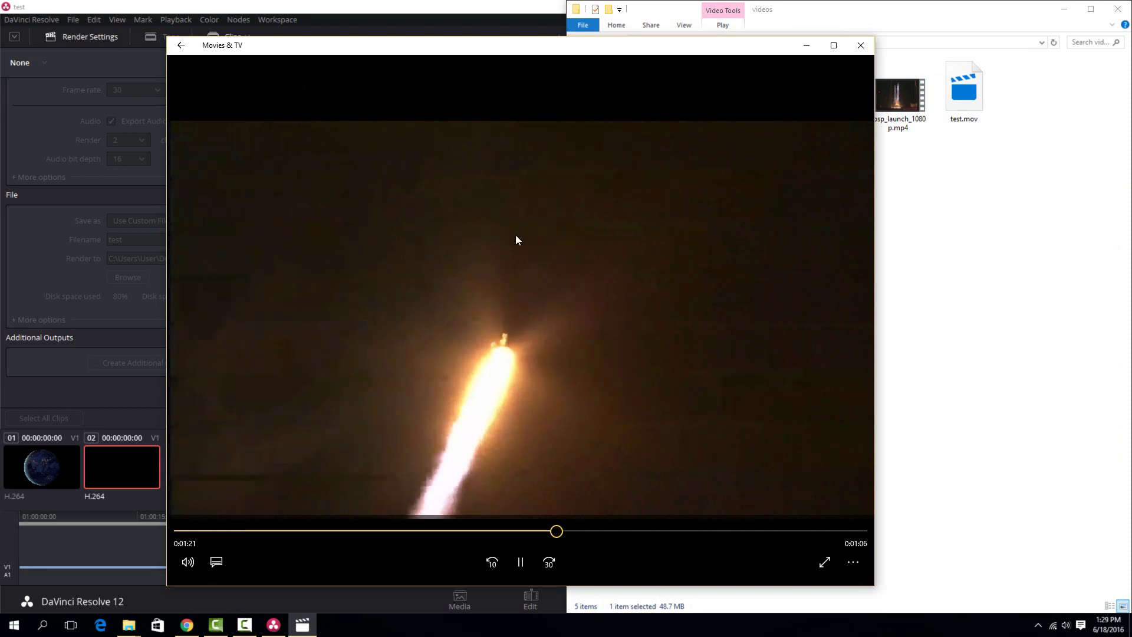
{"action": "left_click", "coordinate": [861, 45]}
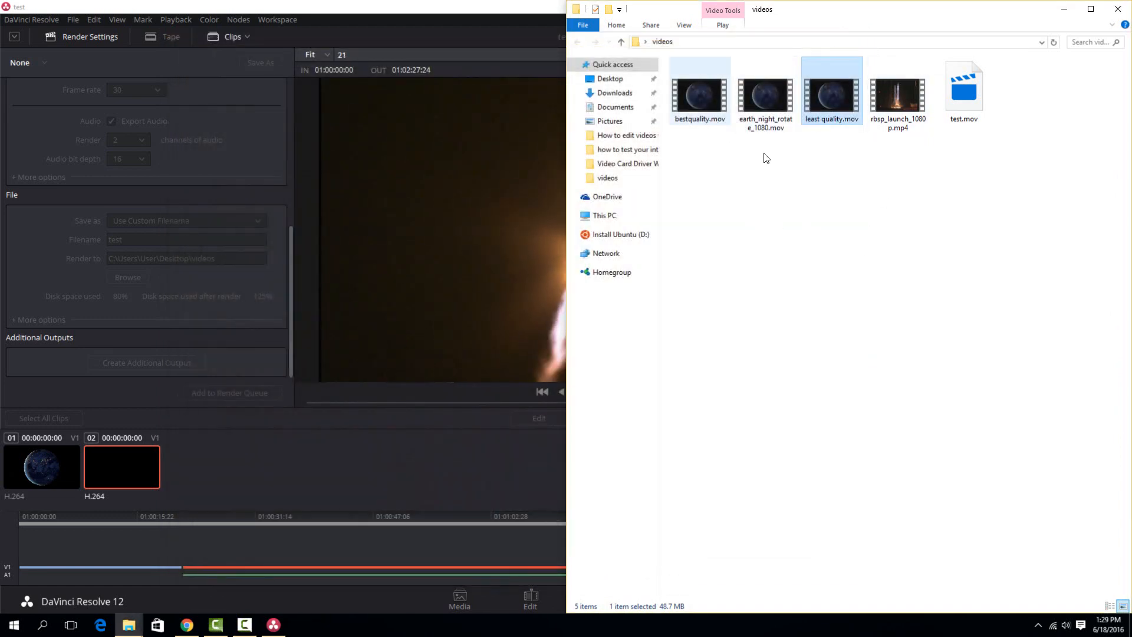
{"action": "left_click", "coordinate": [832, 176]}
{"action": "left_click", "coordinate": [839, 97]}
{"action": "right_click", "coordinate": [839, 96]}
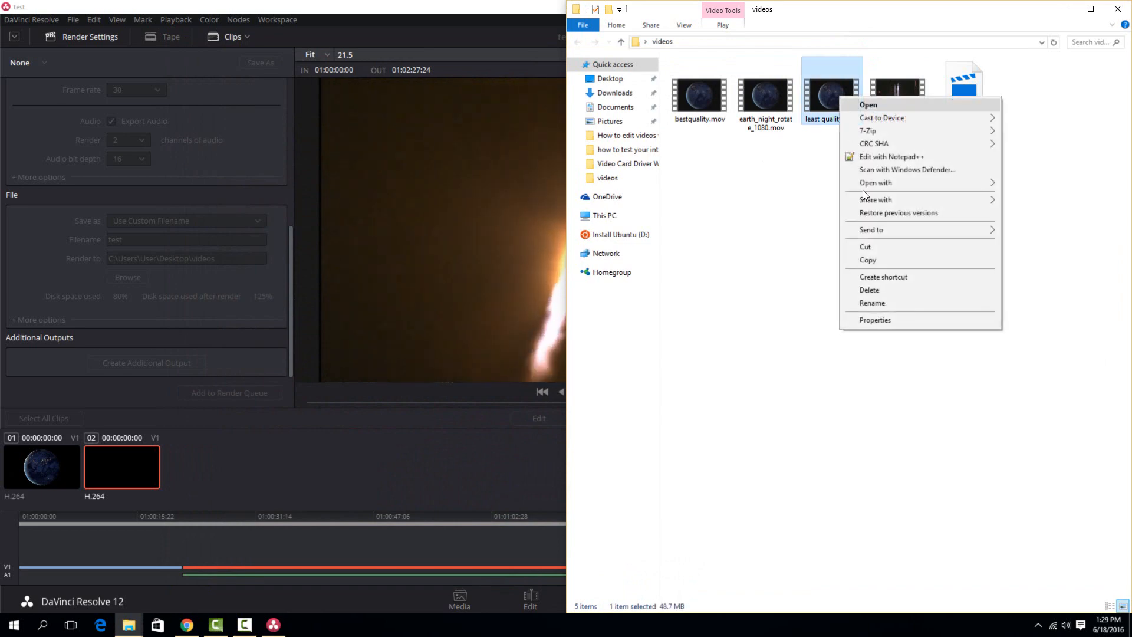
{"action": "left_click", "coordinate": [905, 320]}
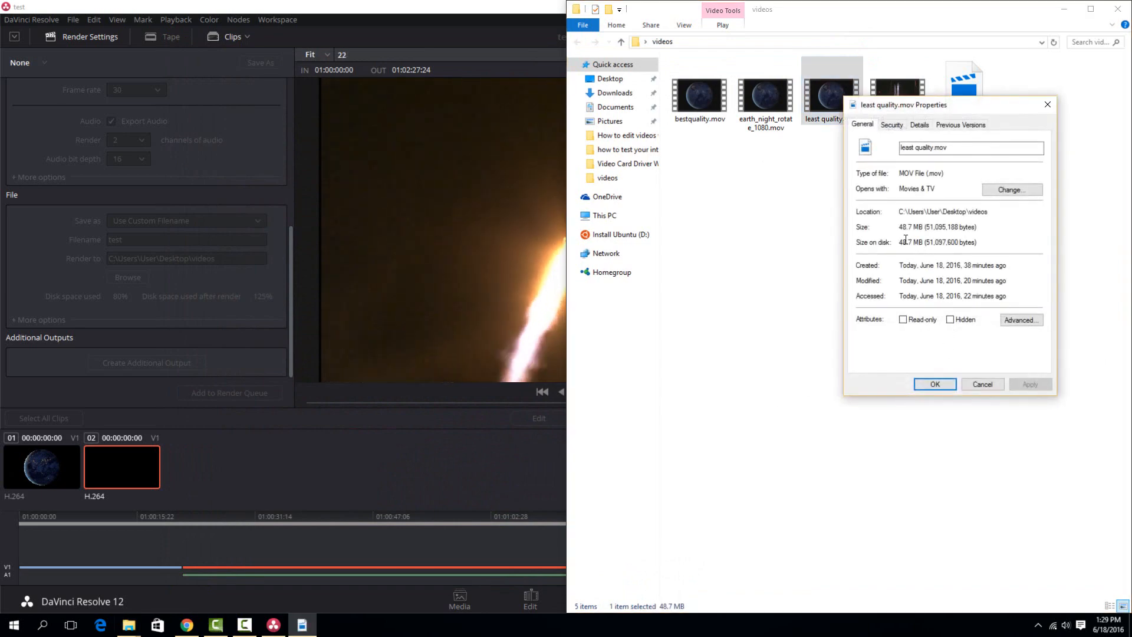
{"action": "left_click", "coordinate": [1049, 105]}
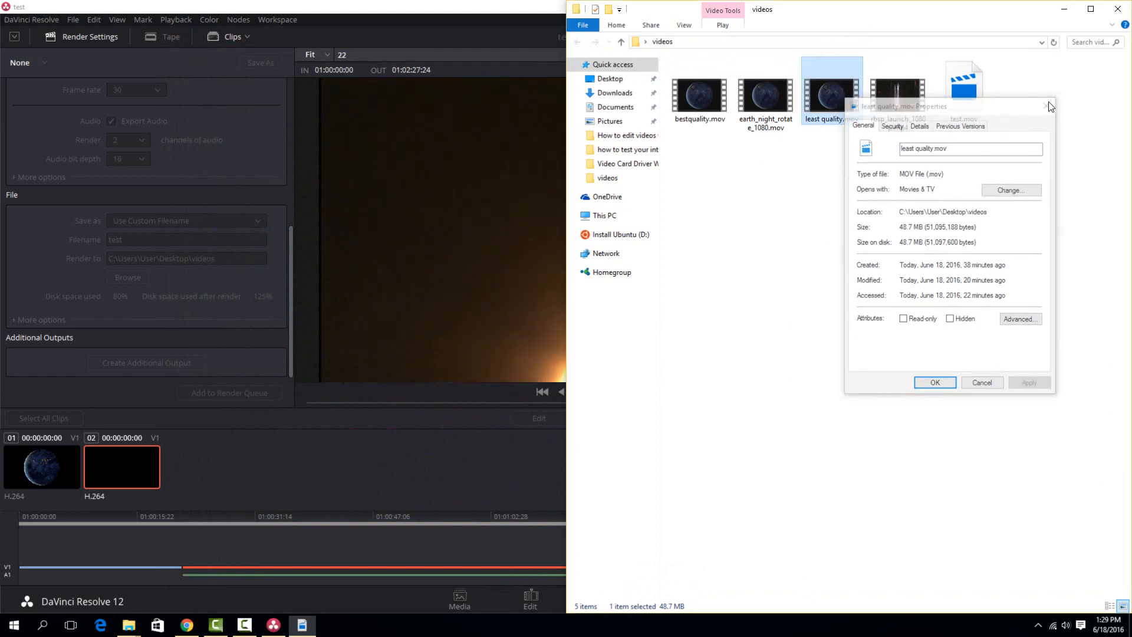
{"action": "left_click", "coordinate": [795, 200]}
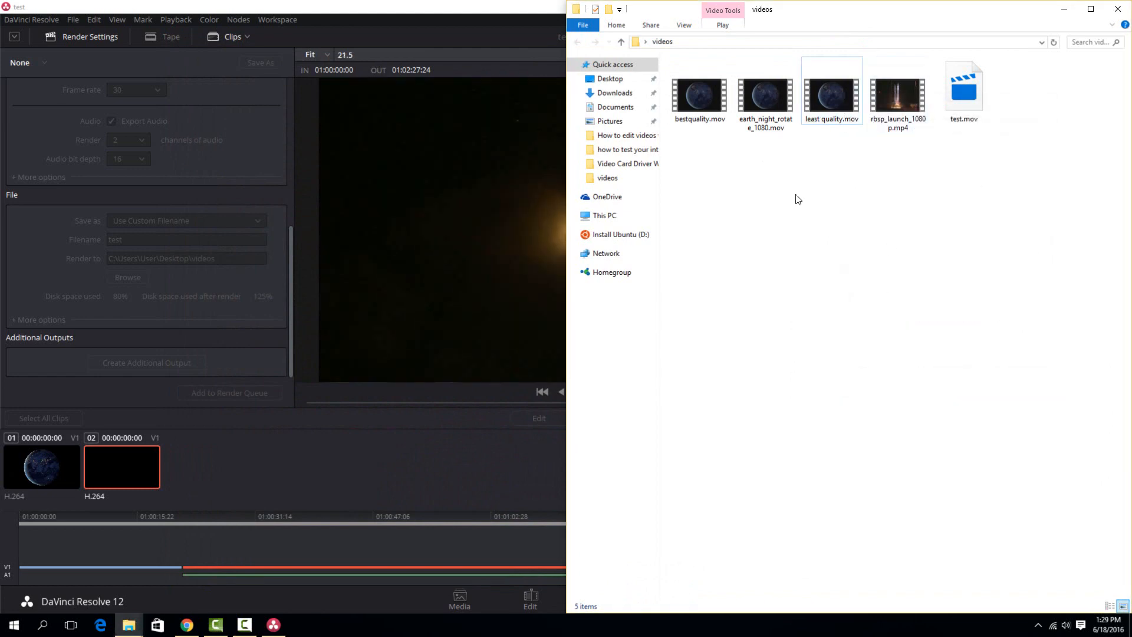
{"action": "right_click", "coordinate": [703, 108]}
{"action": "left_click", "coordinate": [754, 327]}
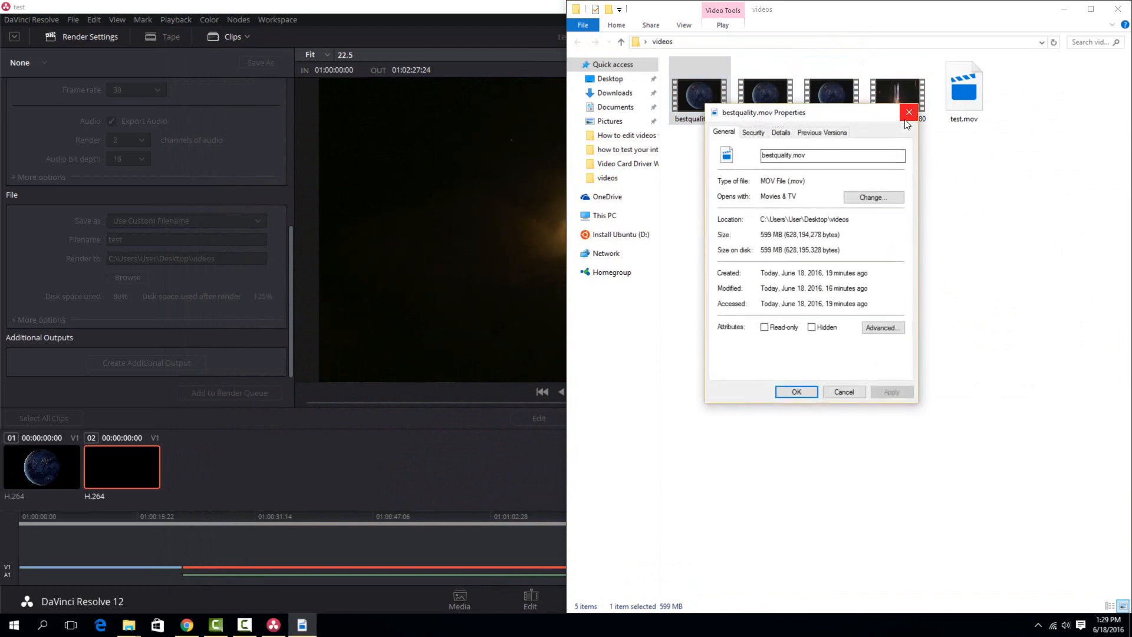
{"action": "left_click", "coordinate": [909, 113]}
{"action": "left_click", "coordinate": [773, 227]}
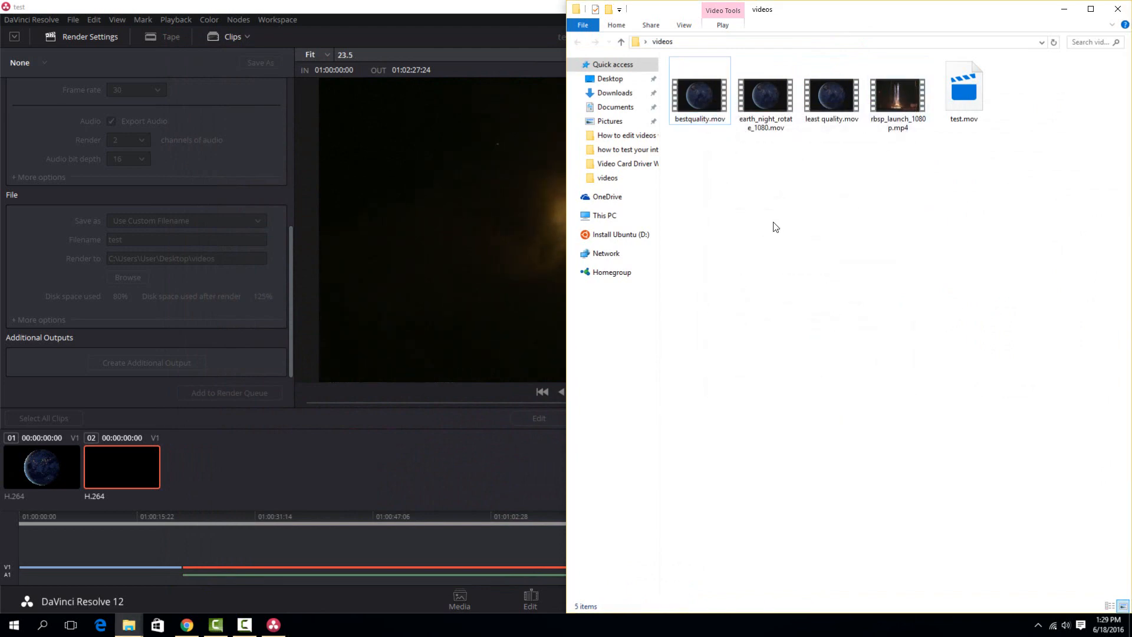